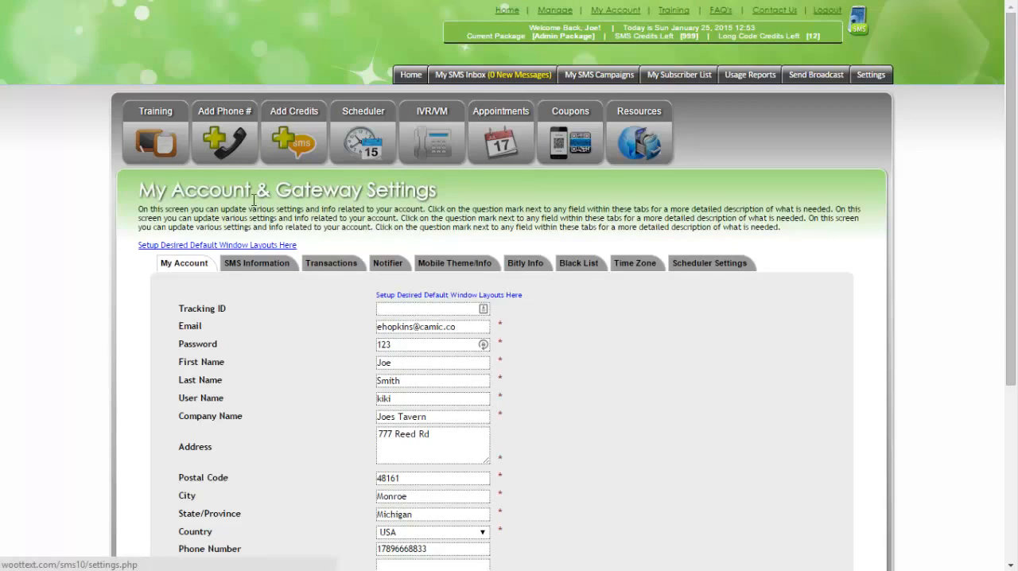
# Review the My Account details, including the country, phone number and testing number fields
pyautogui.scroll(-1, 238, 199)
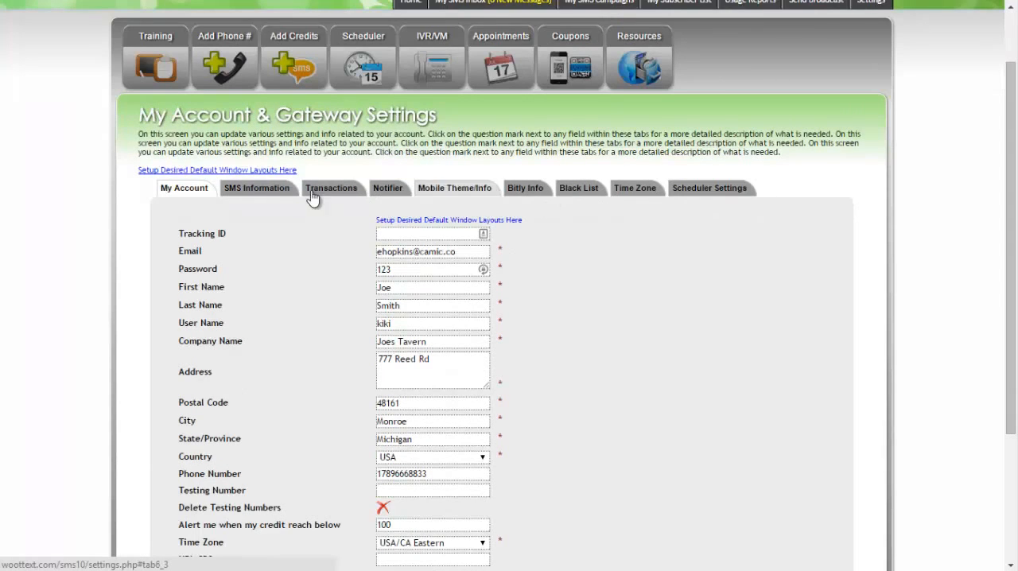
pyautogui.scroll(-1, 199, 211)
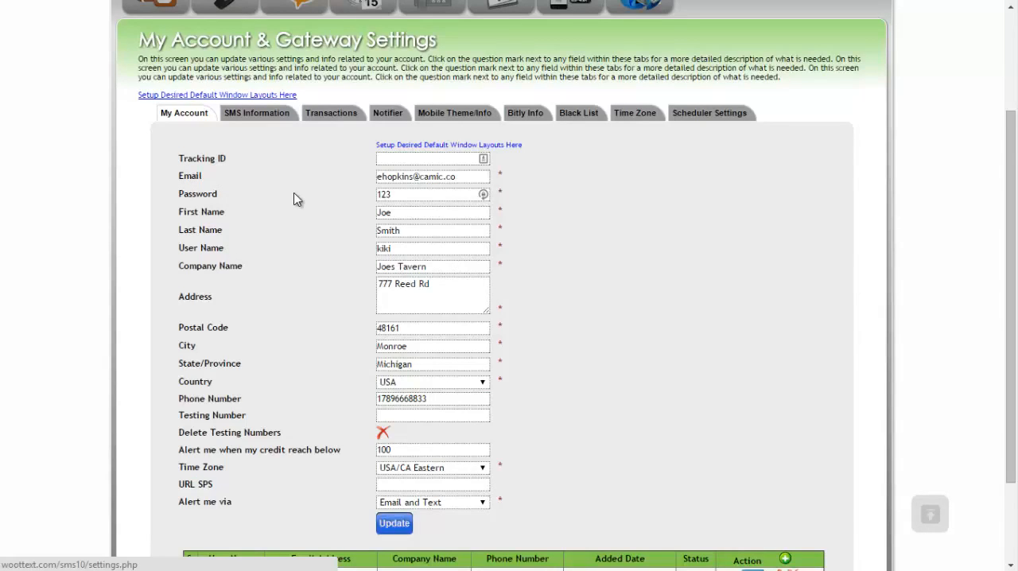
pyautogui.click(432, 381)
pyautogui.click(429, 389)
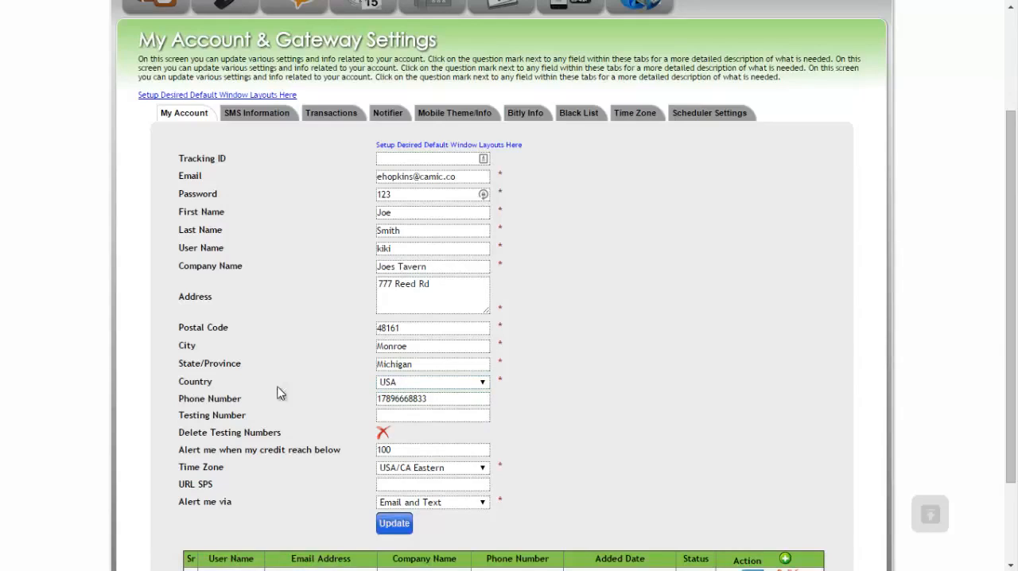
pyautogui.doubleClick(239, 401)
pyautogui.doubleClick(389, 397)
pyautogui.click(293, 392)
pyautogui.click(395, 412)
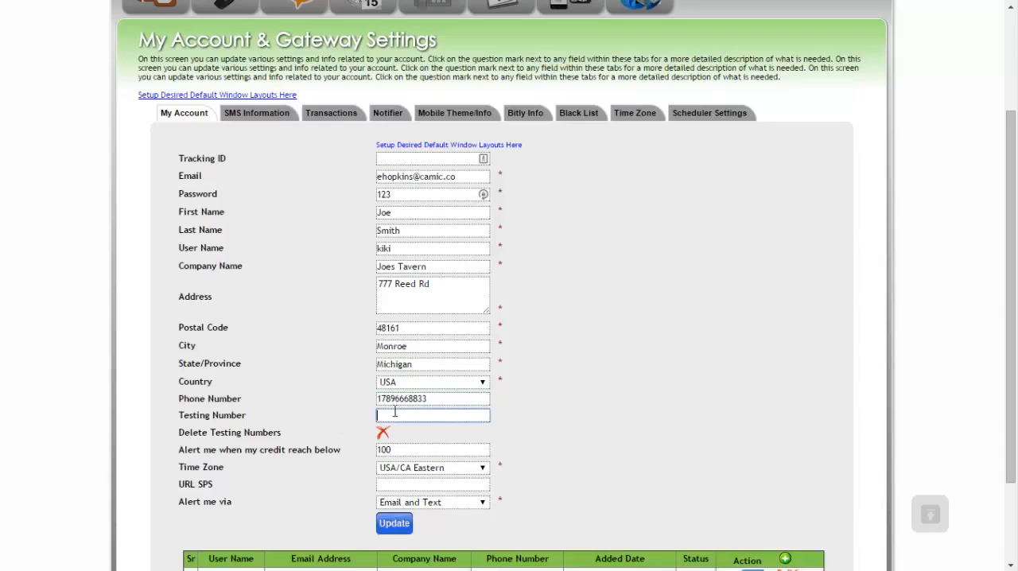
pyautogui.click(298, 382)
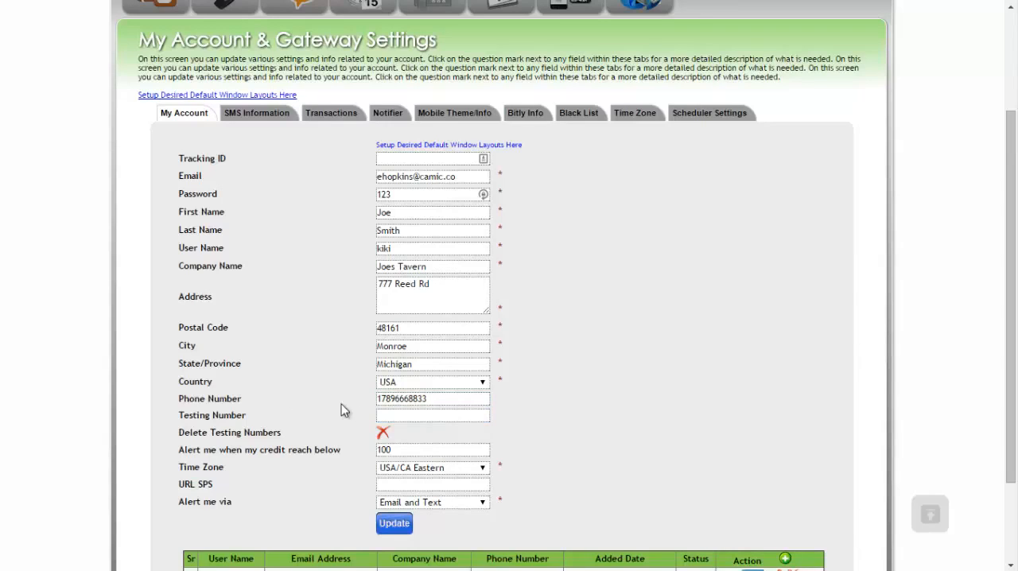
# Examine the testing number field, the low-credit alert threshold and the available time zone options
pyautogui.click(417, 415)
pyautogui.click(382, 402)
pyautogui.click(324, 409)
pyautogui.doubleClick(388, 450)
pyautogui.click(336, 414)
pyautogui.scroll(-1, 327, 412)
pyautogui.scroll(1, 322, 422)
pyautogui.click(419, 469)
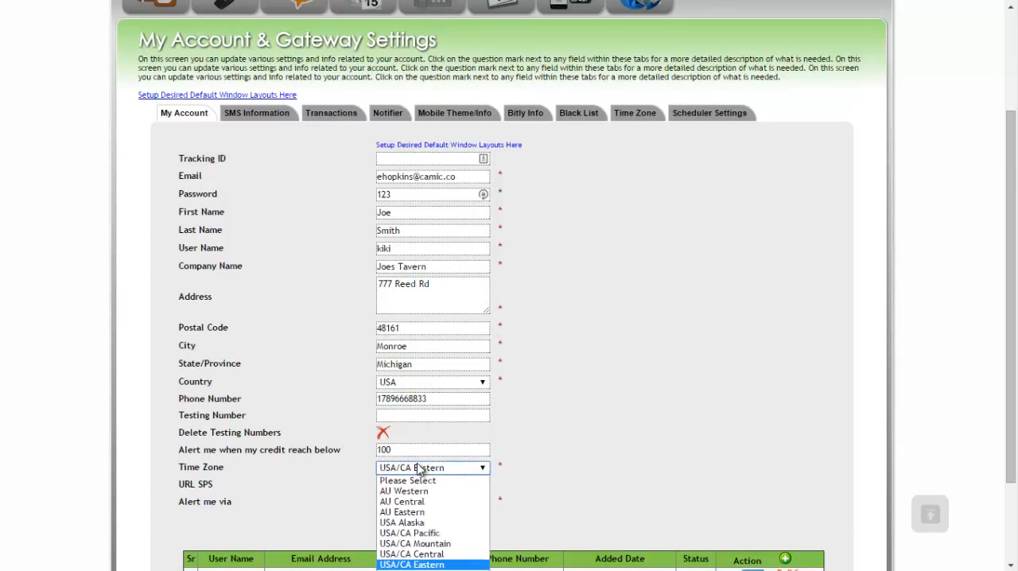
pyautogui.click(325, 426)
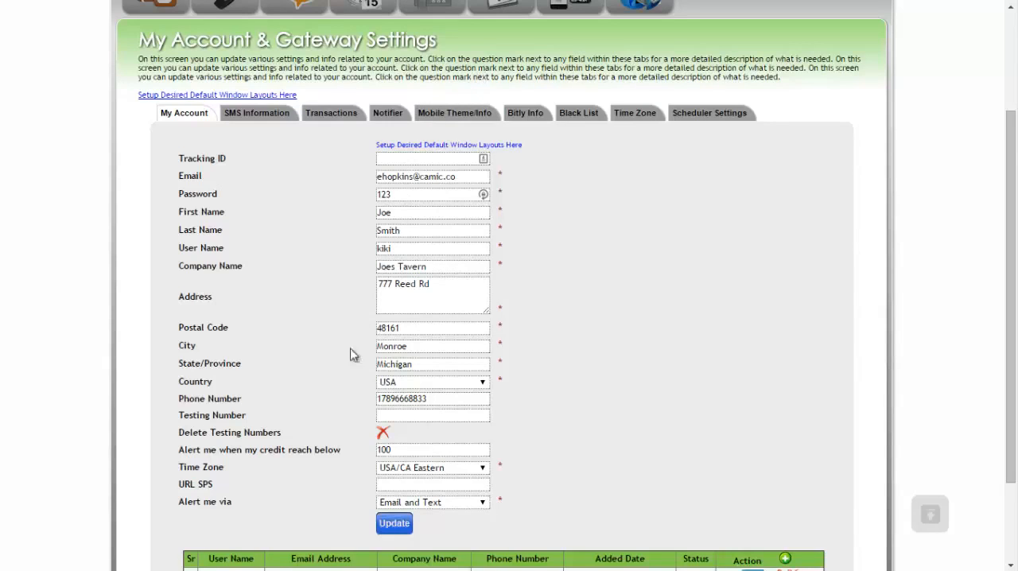
# Review the URL SPS field and the delivery options for account alerts
pyautogui.moveTo(215, 485); pyautogui.dragTo(184, 488)
pyautogui.click(214, 489)
pyautogui.click(418, 508)
pyautogui.click(419, 507)
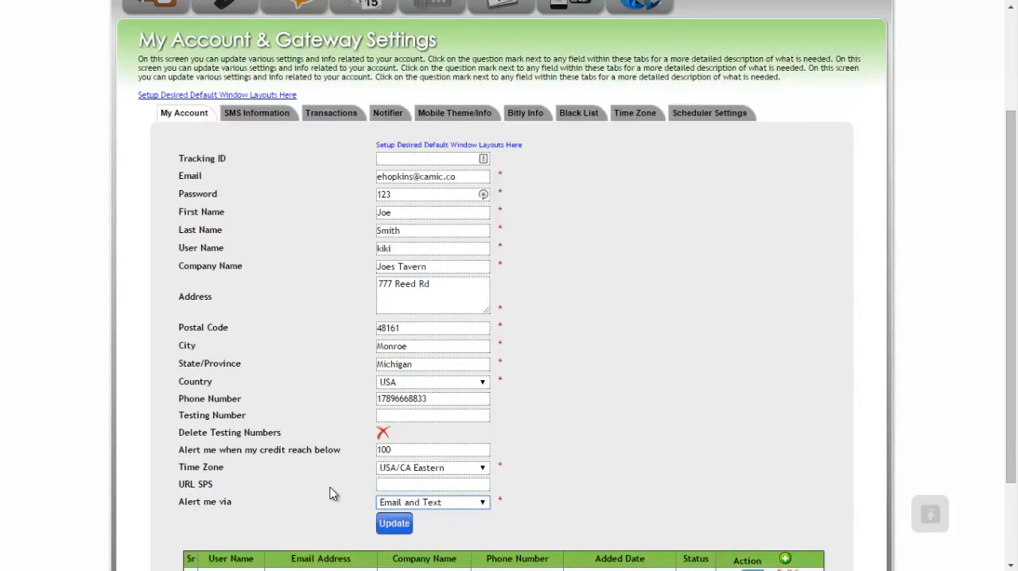
pyautogui.click(402, 525)
# Check the message lengths of all campaigns from the SMS information settings, and return to those settings
pyautogui.click(272, 113)
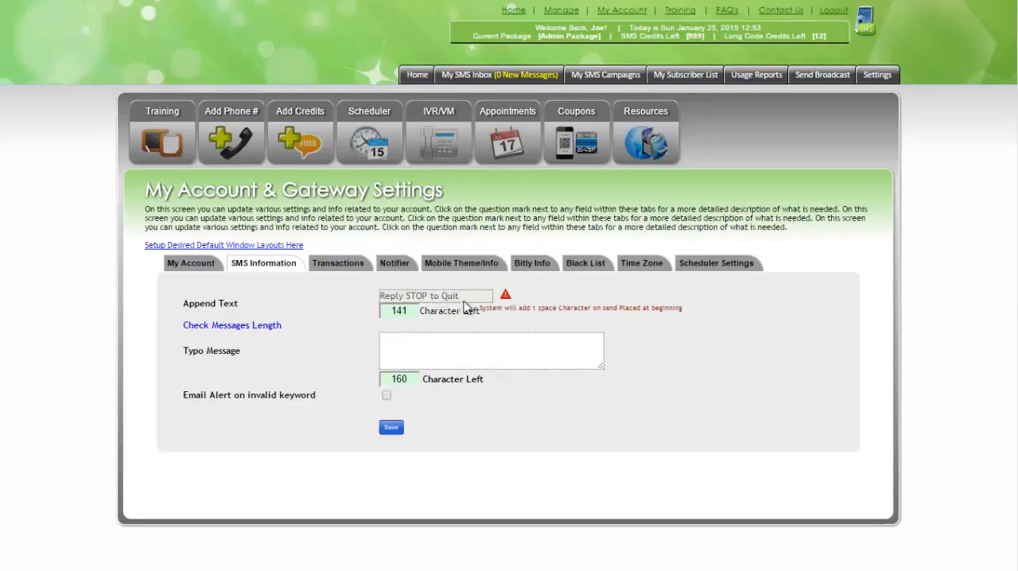
pyautogui.click(256, 326)
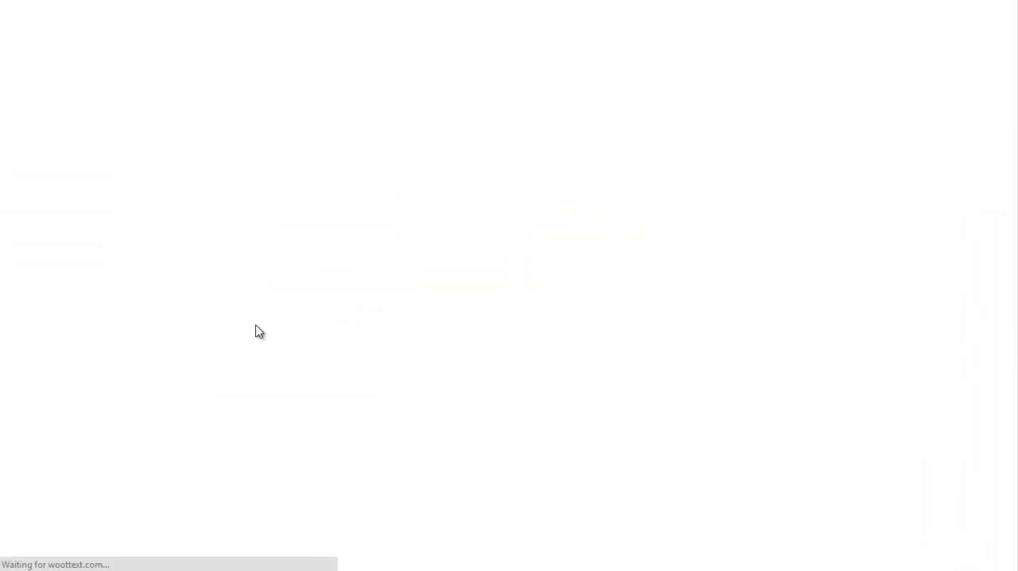
pyautogui.scroll(-3, 404, 273)
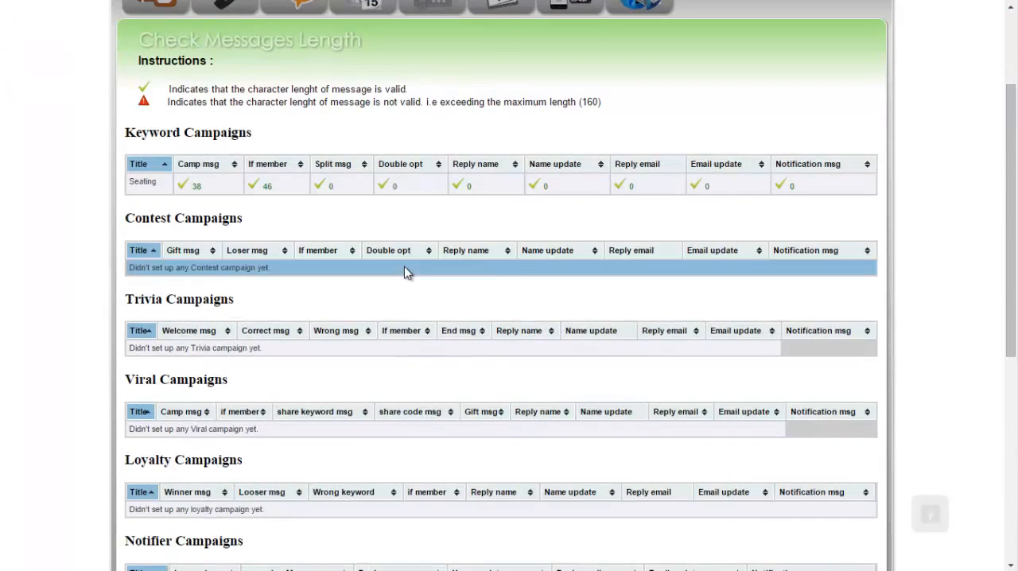
pyautogui.scroll(-3, 404, 273)
pyautogui.scroll(6, 404, 273)
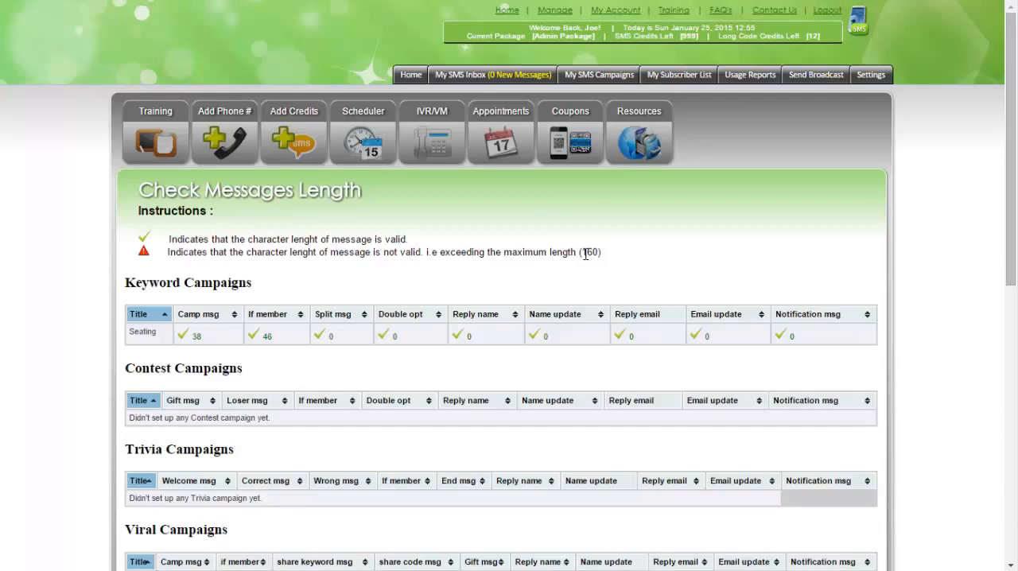
pyautogui.hotkey('ctrl', 'w')
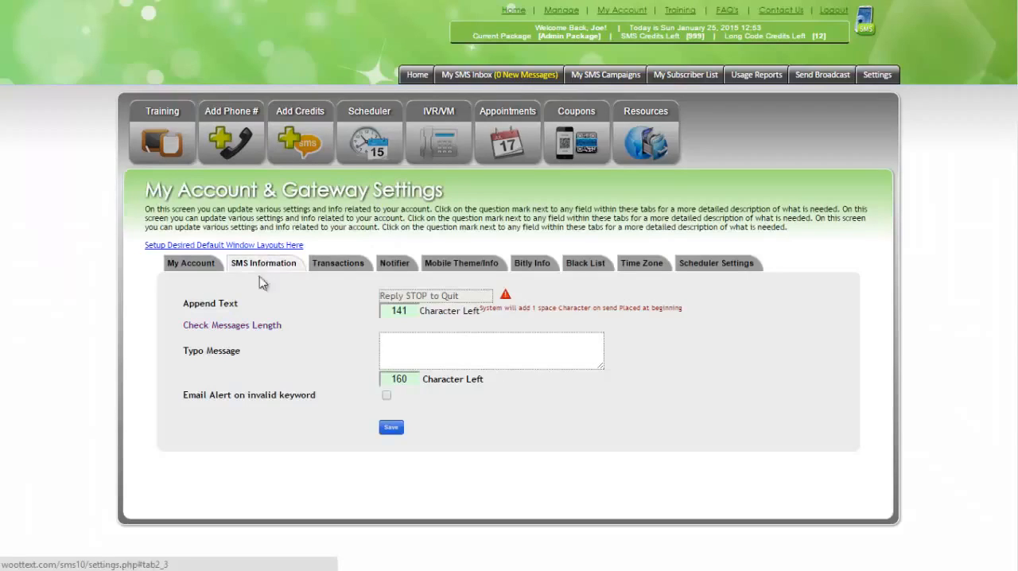
# Enter "Sorry i did not understand" as the typo message
pyautogui.click(423, 350)
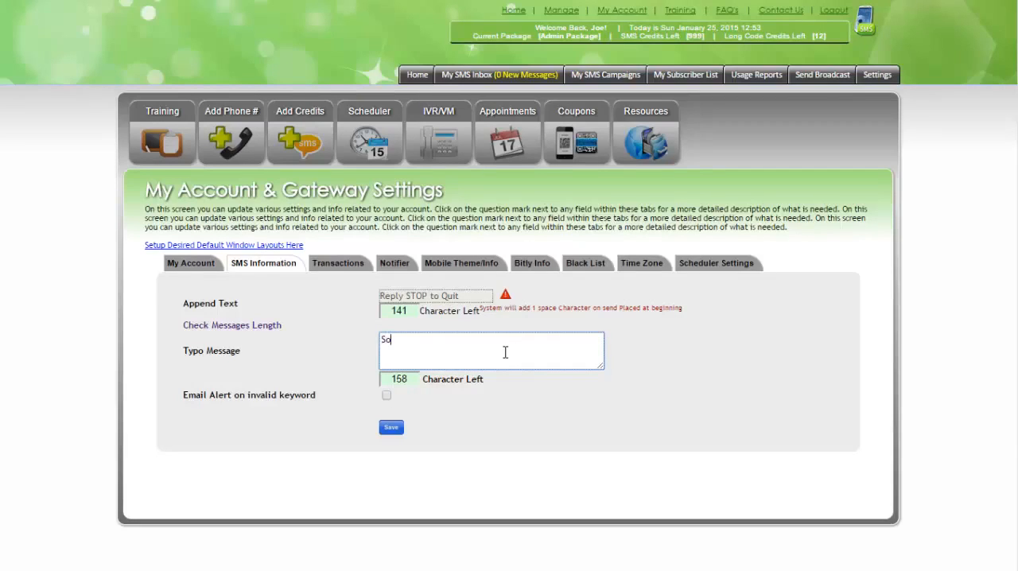
pyautogui.write('rry th')
pyautogui.press('BackSpace')
pyautogui.press('BackSpace')
pyautogui.write('iy')
pyautogui.press('BackSpace')
pyautogui.write('did')
pyautogui.write(' not under')
pyautogui.write('syt')
pyautogui.write('tand')
pyautogui.moveTo(196, 351); pyautogui.dragTo(241, 351)
pyautogui.click(292, 350)
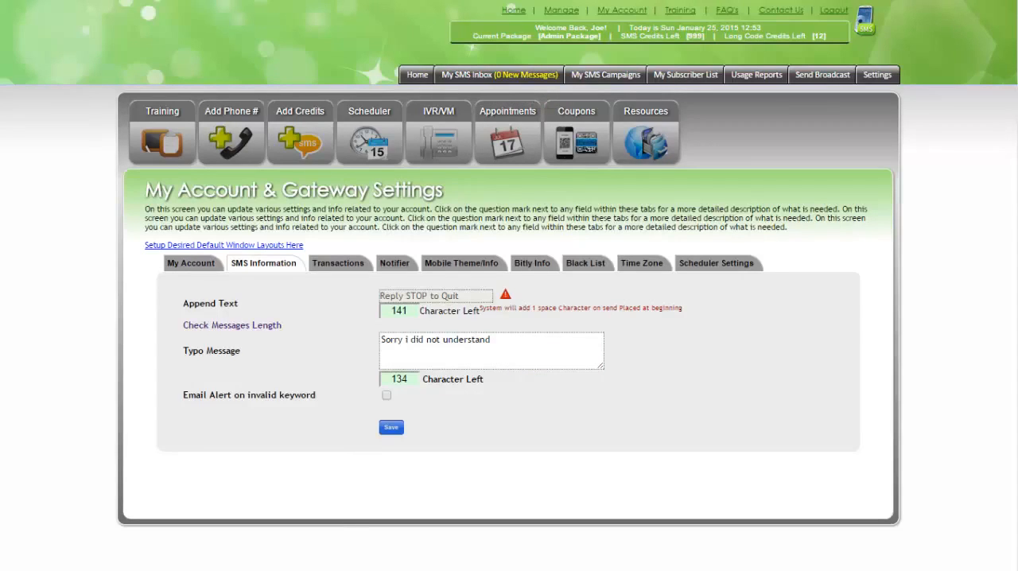
# View the SMS inbox and return to the account and gateway settings
pyautogui.click(498, 81)
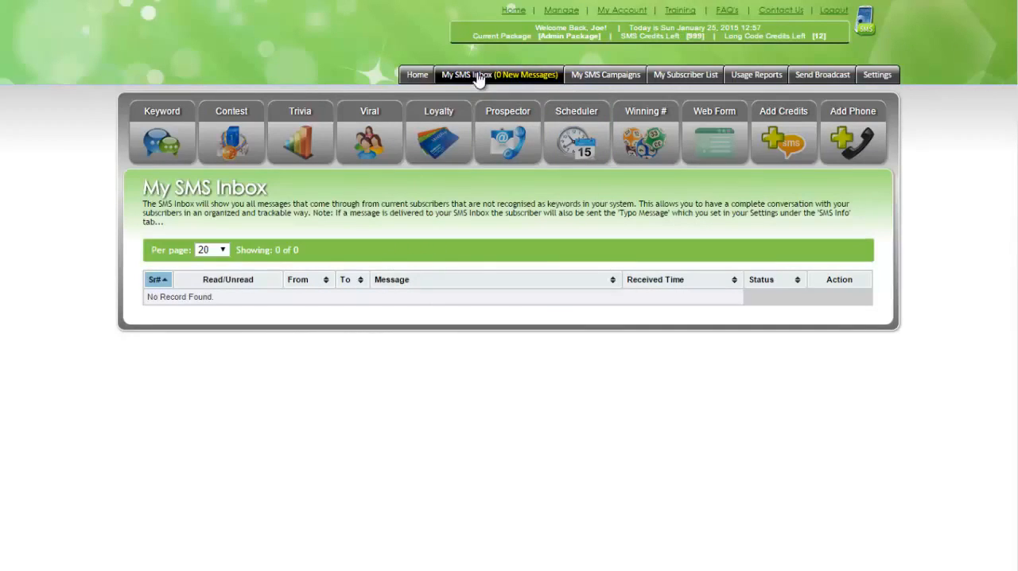
pyautogui.click(11, 0)
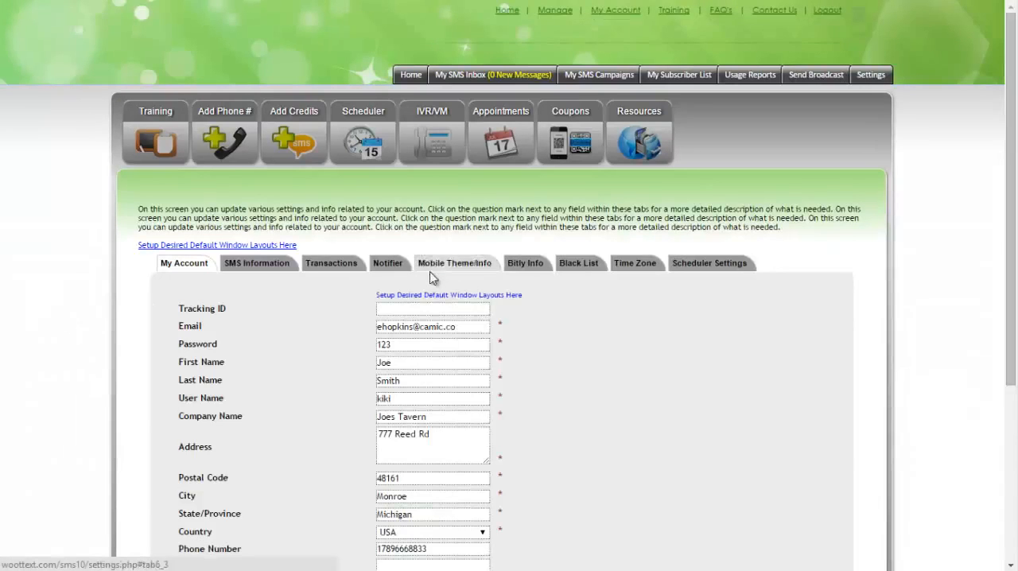
pyautogui.scroll(-2, 520, 316)
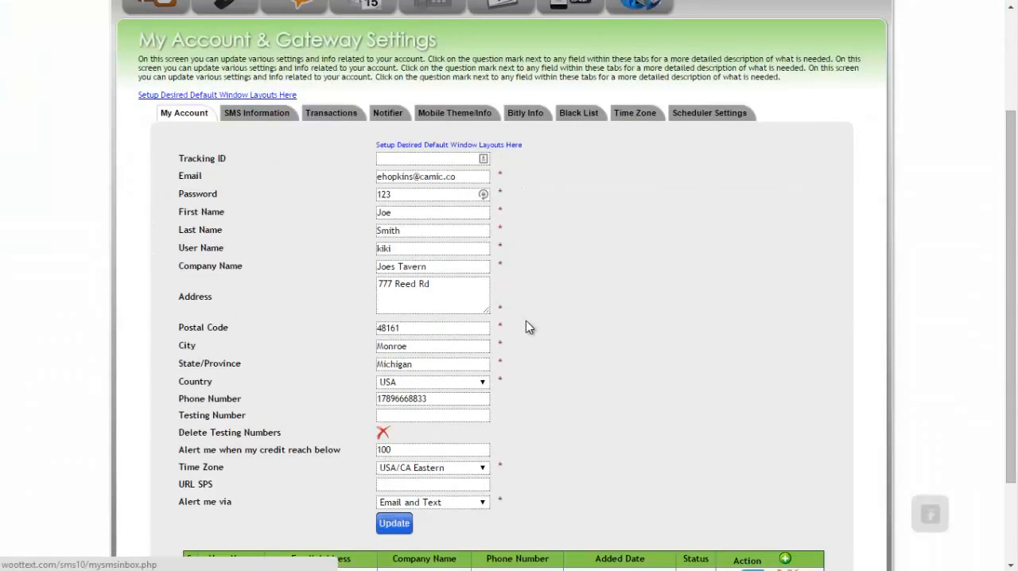
pyautogui.scroll(2, 525, 321)
# Turn on the email alert for invalid keywords in the SMS information settings
pyautogui.click(271, 263)
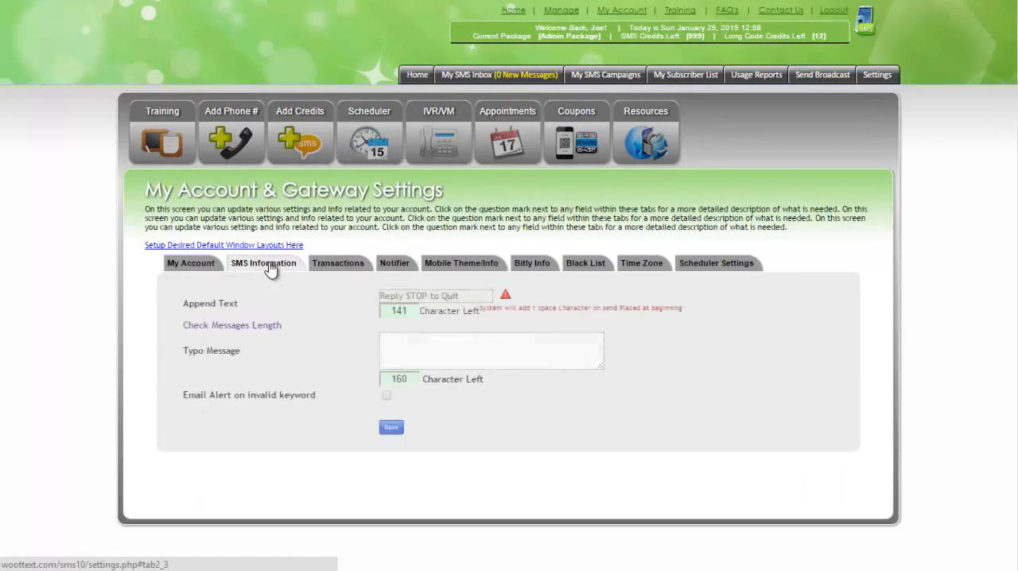
pyautogui.click(387, 397)
pyautogui.scroll(-1, 350, 397)
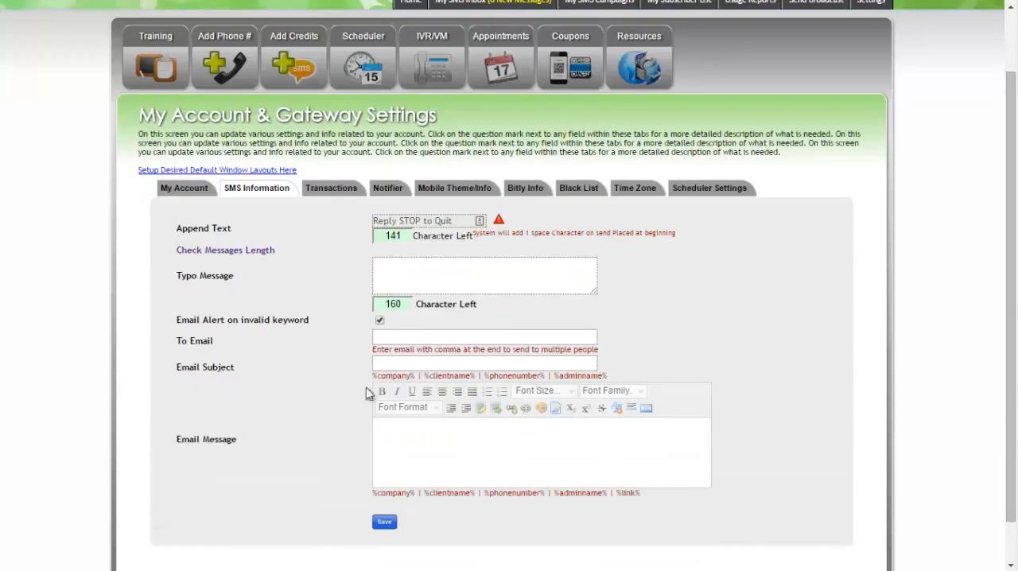
# Examine the invalid-keyword alert's recipient, subject and message fields and the placeholders offered for them
pyautogui.click(397, 336)
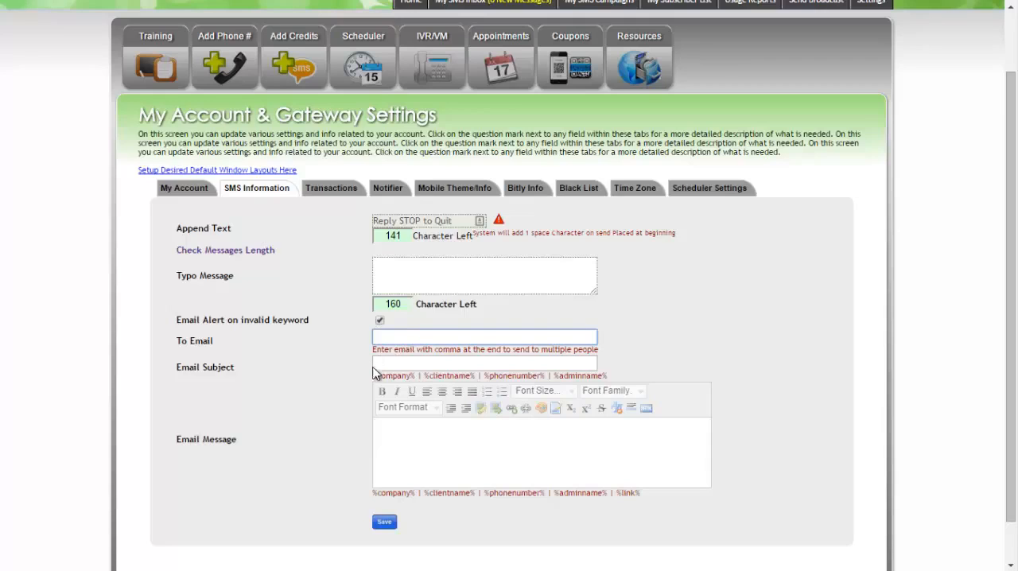
pyautogui.click(385, 365)
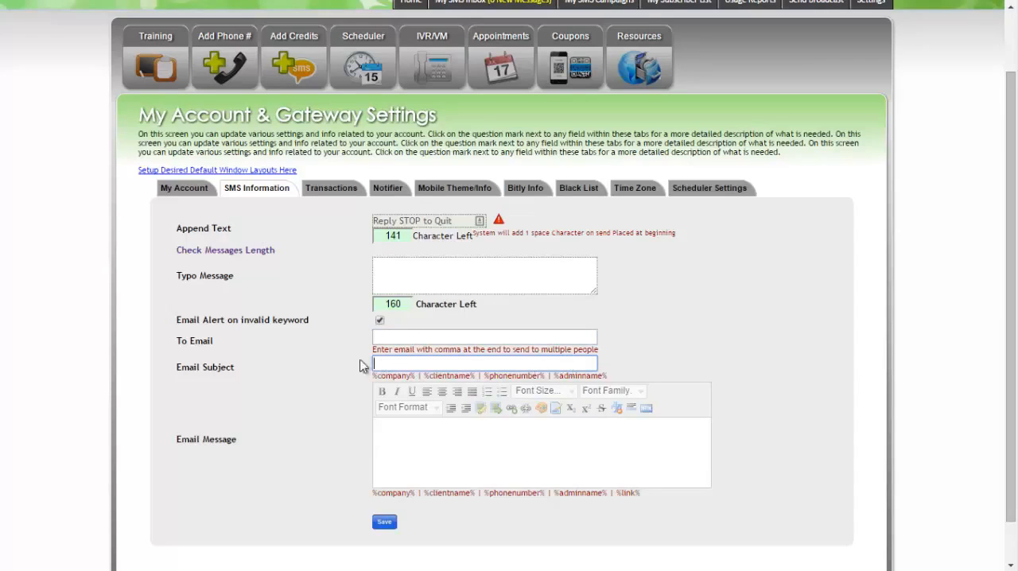
pyautogui.click(420, 443)
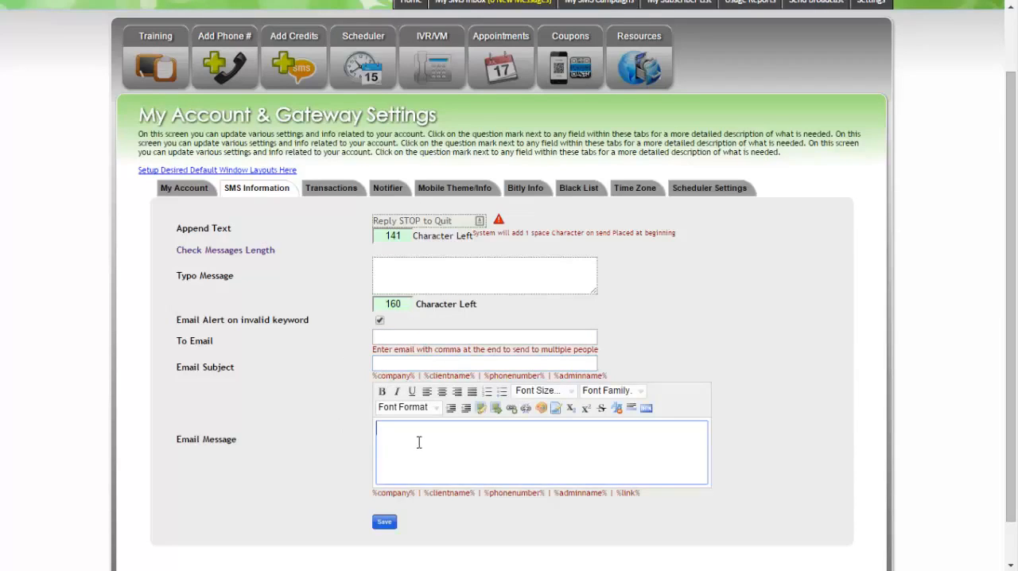
pyautogui.click(626, 488)
pyautogui.moveTo(626, 489); pyautogui.dragTo(374, 495)
pyautogui.click(684, 496)
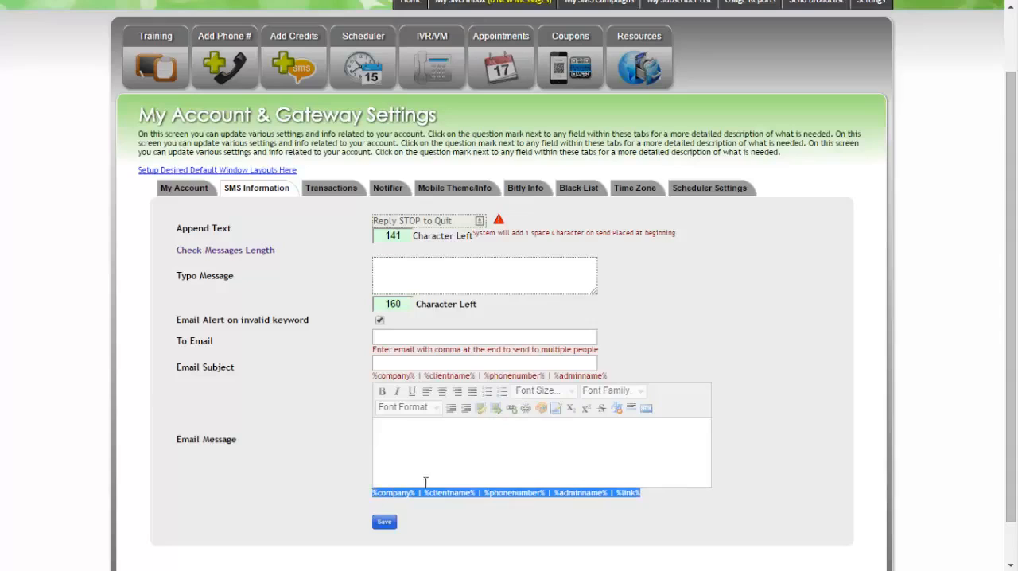
pyautogui.click(454, 436)
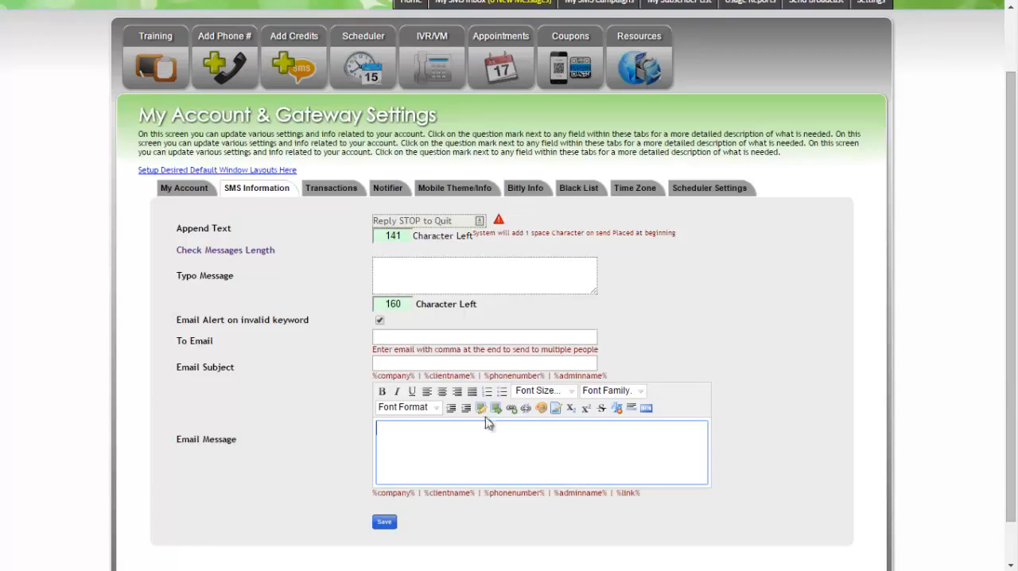
pyautogui.click(399, 363)
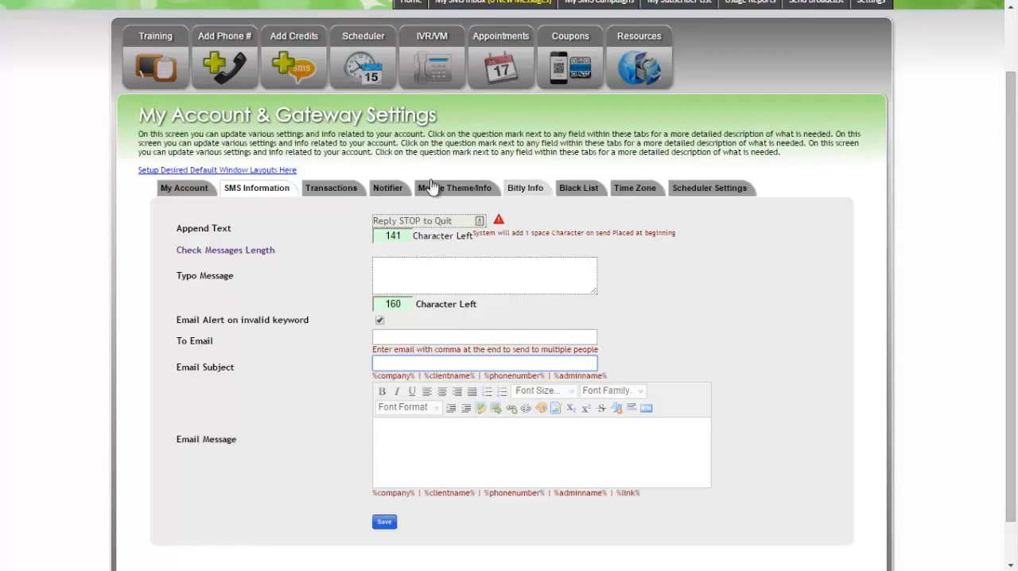
# View the account's transaction history and the notifier settings
pyautogui.click(326, 189)
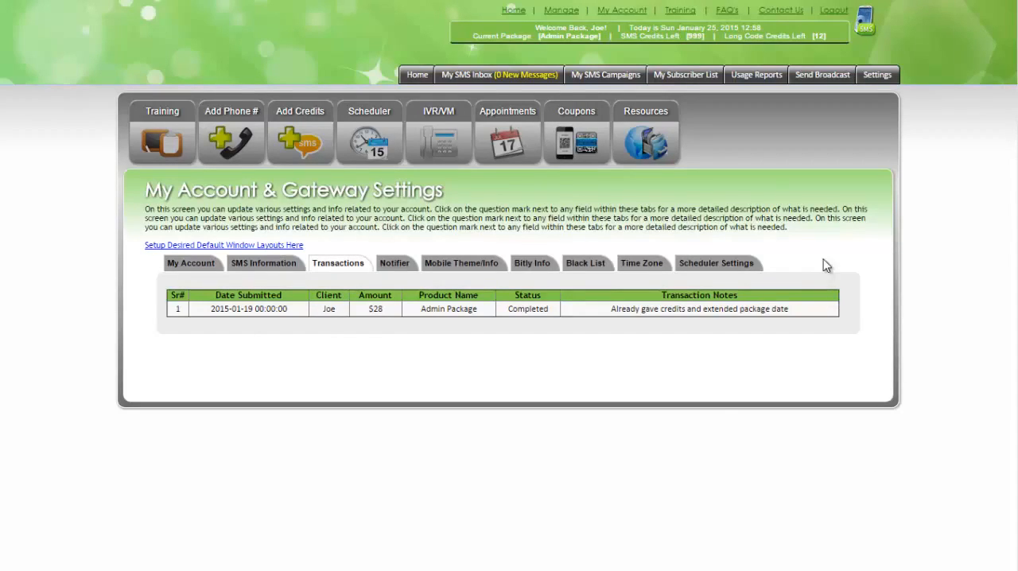
pyautogui.click(399, 264)
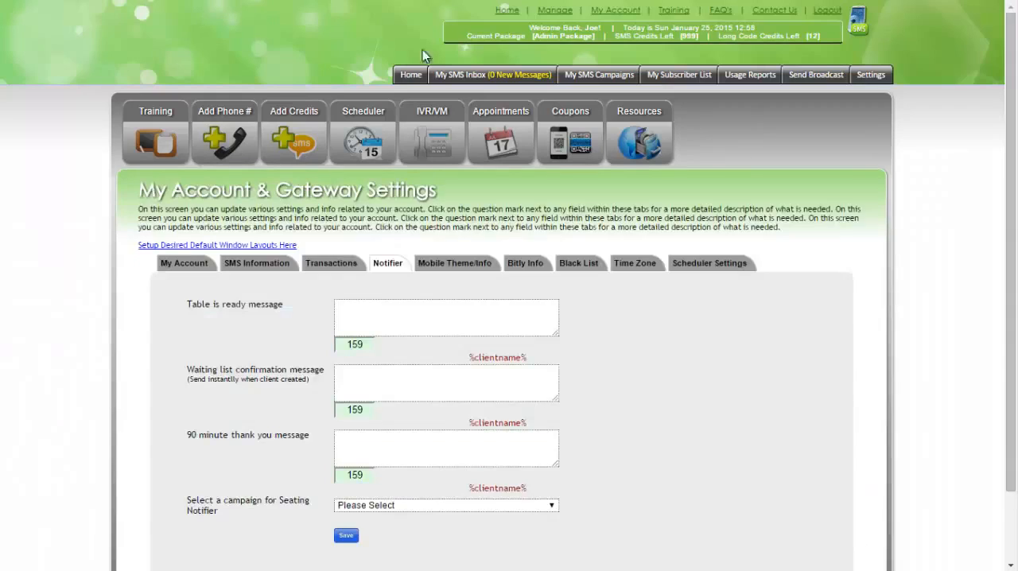
# Open the mobile version of the account and go to its Seating Notifier
pyautogui.click(857, 26)
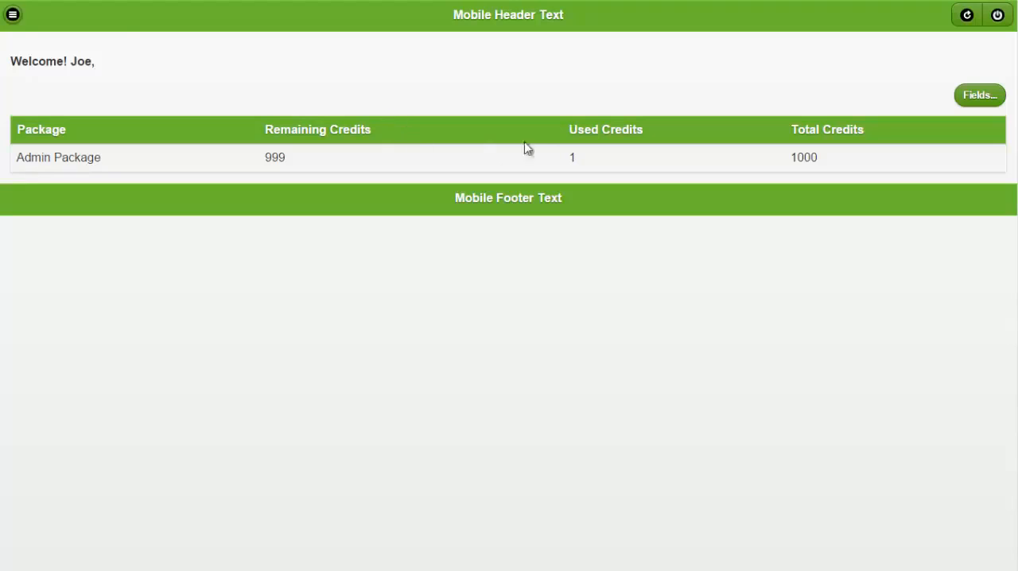
pyautogui.click(16, 11)
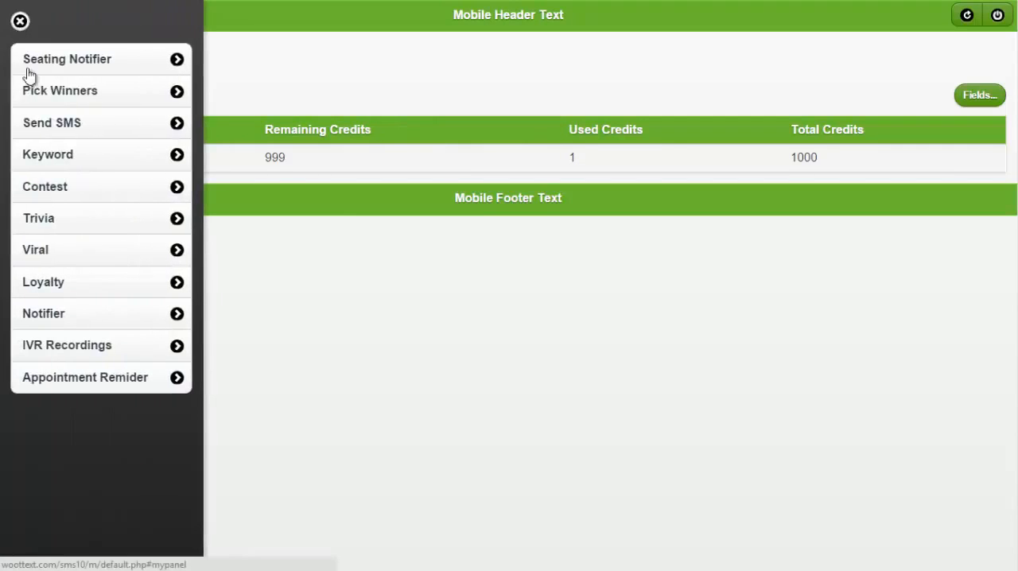
pyautogui.click(86, 64)
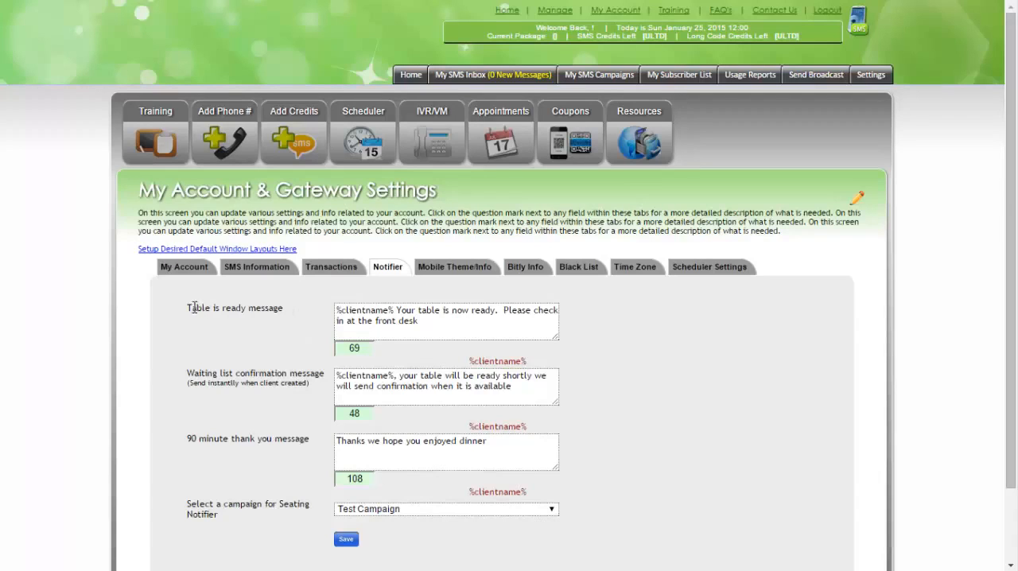
# Examine the table-ready and waiting list confirmation messages in the notifier settings, including the client name placeholder
pyautogui.moveTo(194, 308); pyautogui.dragTo(296, 314)
pyautogui.click(392, 323)
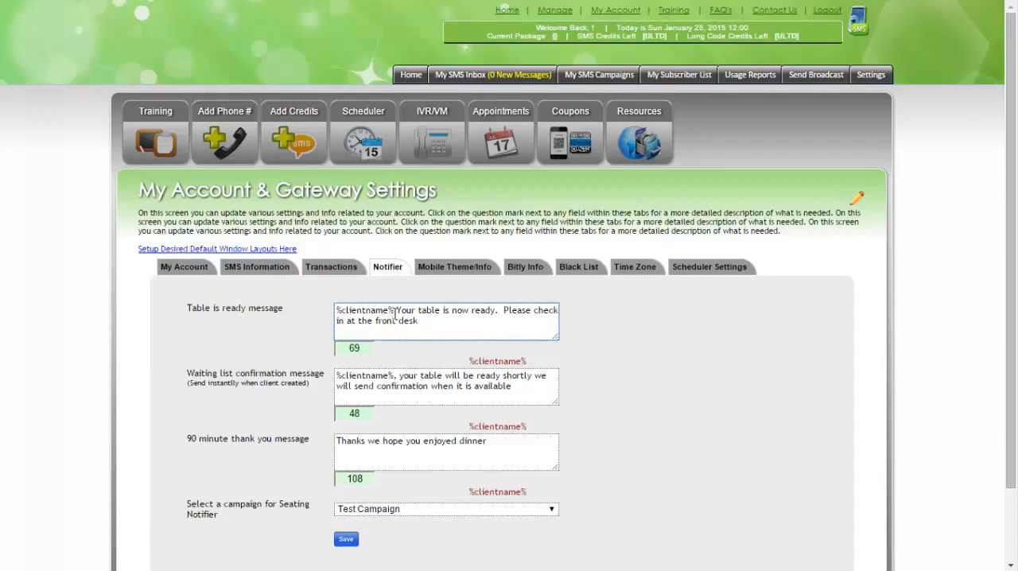
pyautogui.moveTo(394, 311); pyautogui.dragTo(370, 312)
pyautogui.click(226, 378)
pyautogui.moveTo(194, 373); pyautogui.dragTo(310, 373)
pyautogui.click(360, 387)
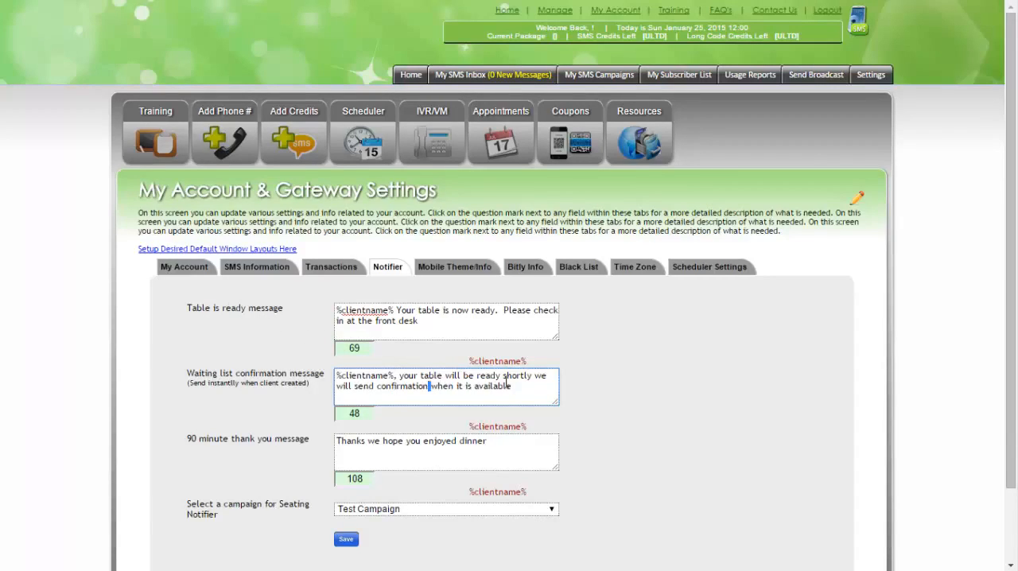
pyautogui.moveTo(517, 387); pyautogui.dragTo(337, 372)
pyautogui.click(375, 386)
pyautogui.moveTo(512, 387); pyautogui.dragTo(343, 374)
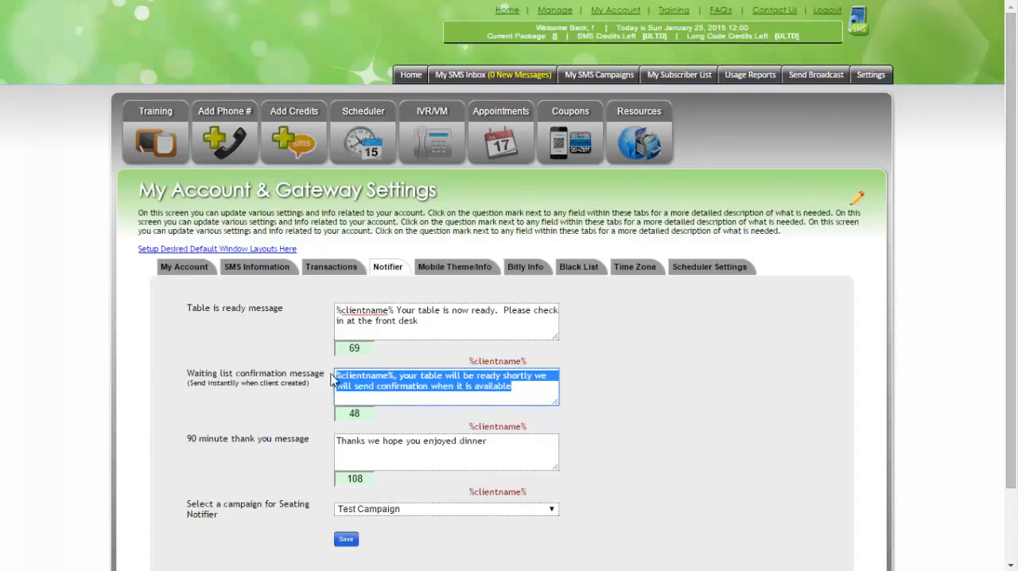
pyautogui.click(298, 397)
pyautogui.scroll(-1, 298, 397)
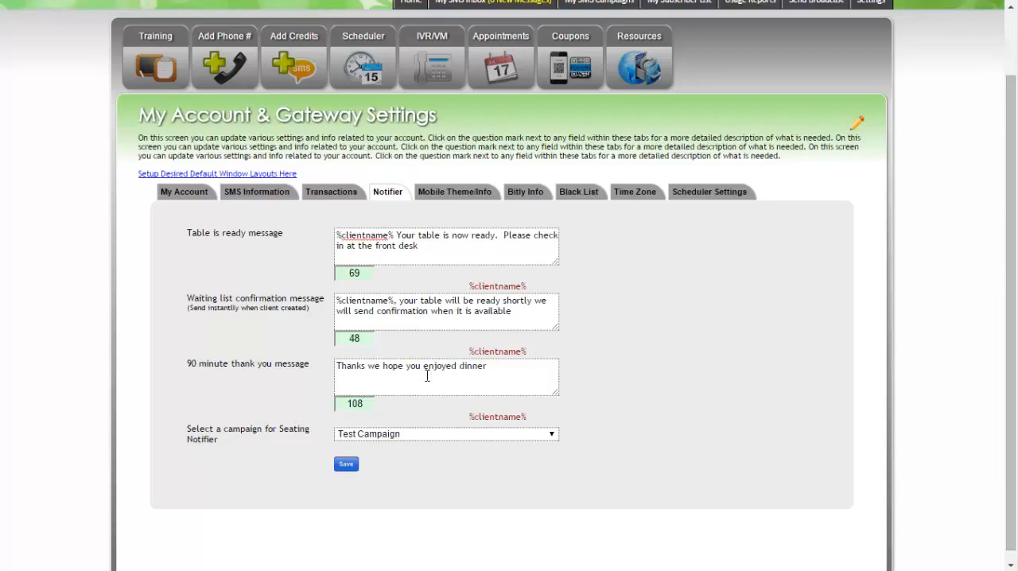
# Examine the 90 minute thank you message in the notifier settings
pyautogui.moveTo(502, 371); pyautogui.dragTo(315, 370)
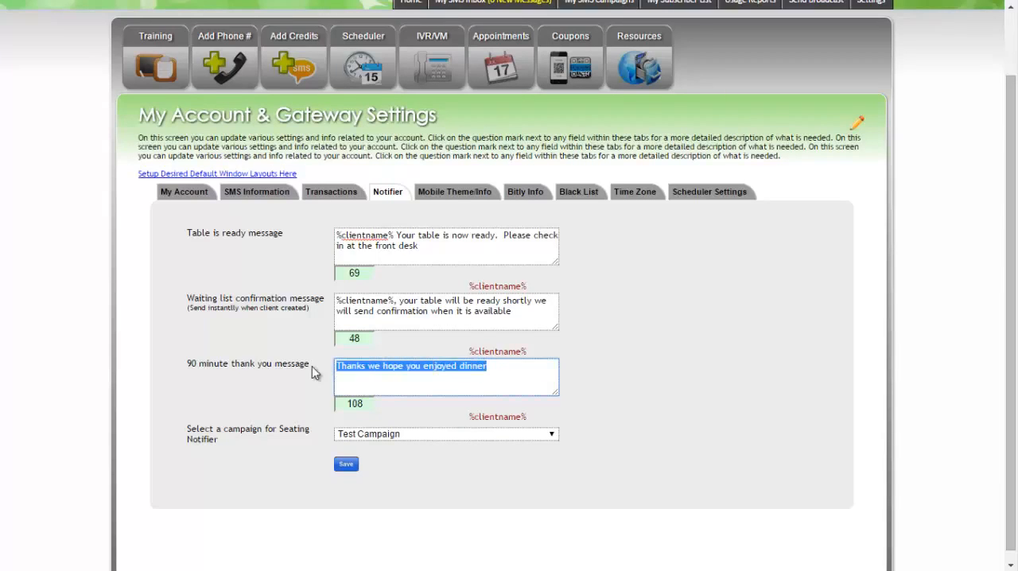
pyautogui.click(401, 369)
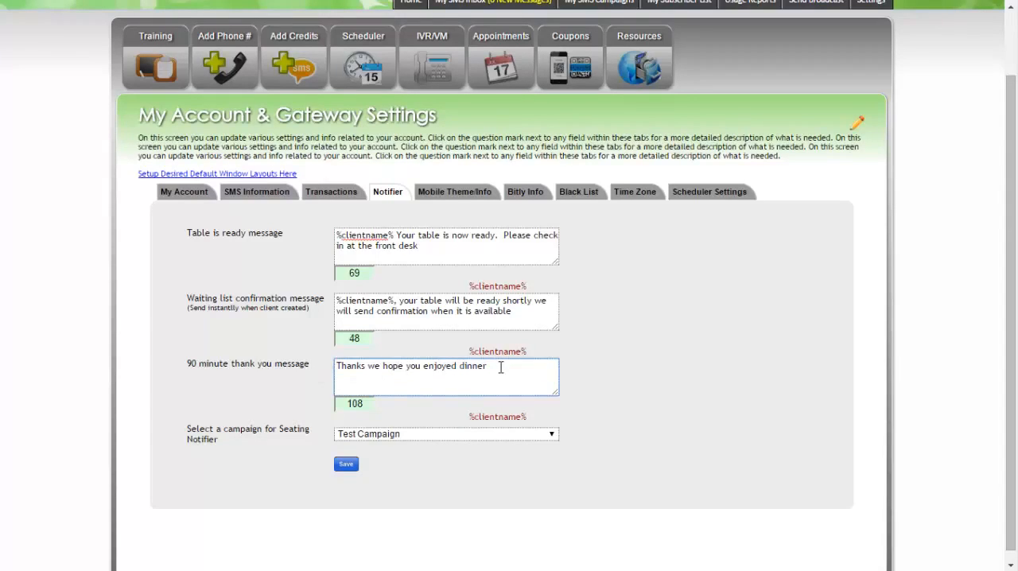
pyautogui.click(493, 366)
pyautogui.click(247, 387)
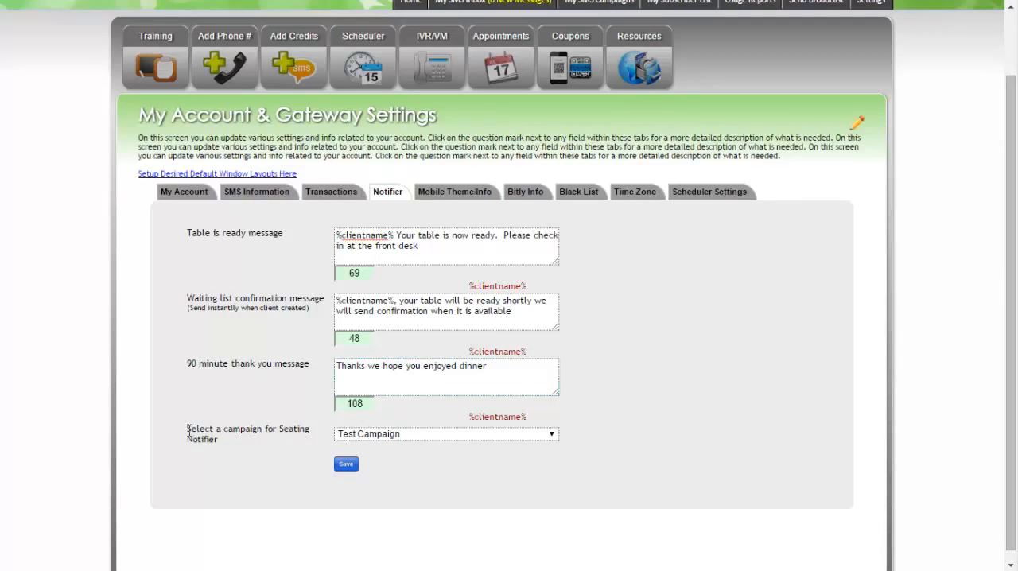
# Select Test Campaign as the campaign for the Seating Notifier and save the notifier messages
pyautogui.moveTo(188, 431); pyautogui.dragTo(311, 431)
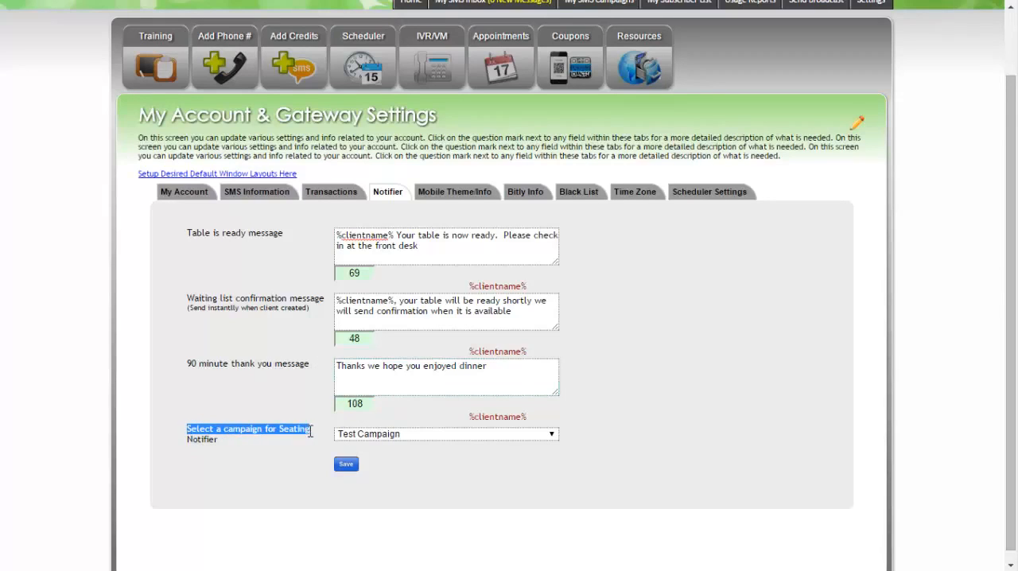
pyautogui.click(254, 435)
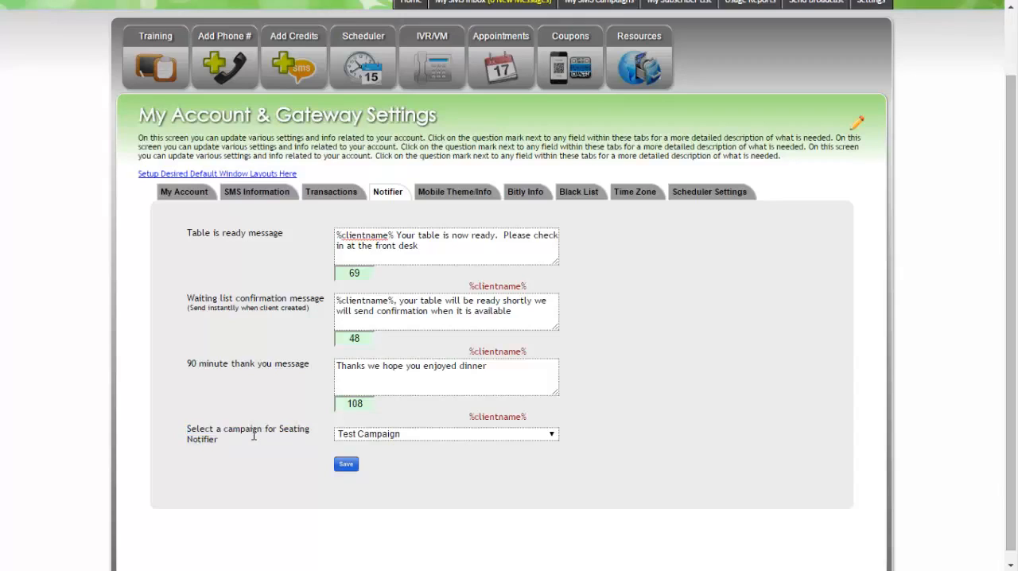
pyautogui.click(377, 436)
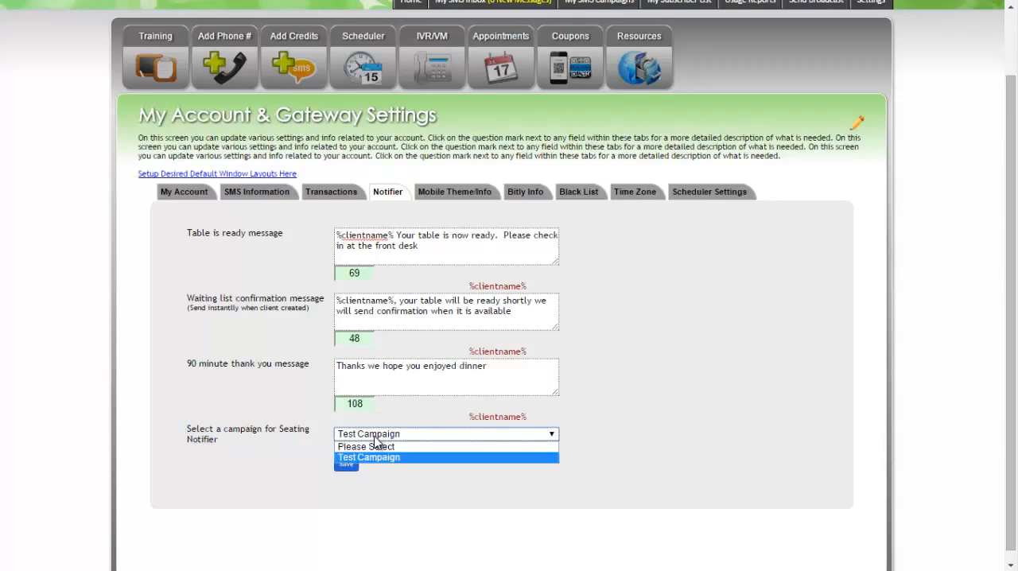
pyautogui.click(374, 455)
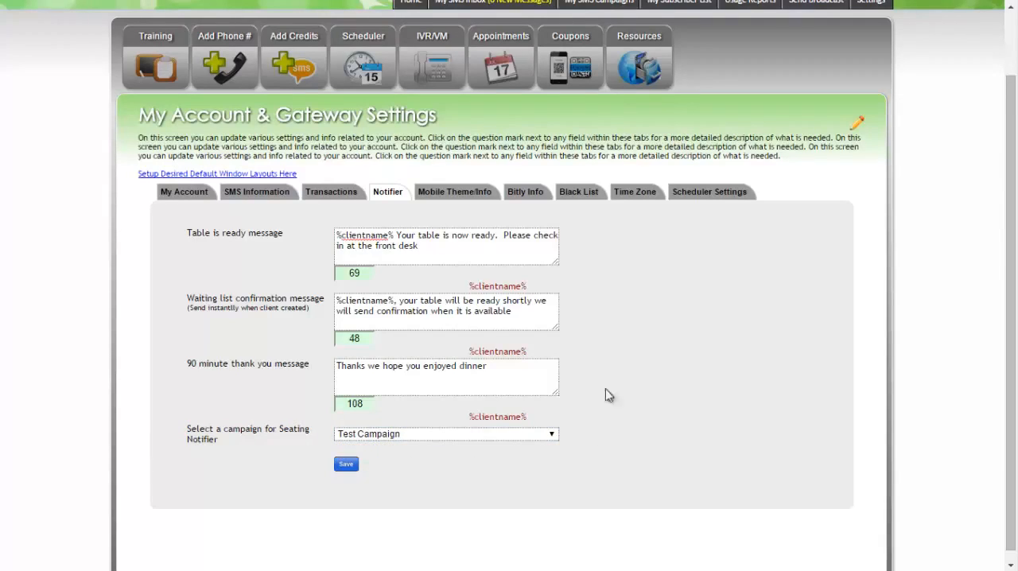
pyautogui.click(347, 467)
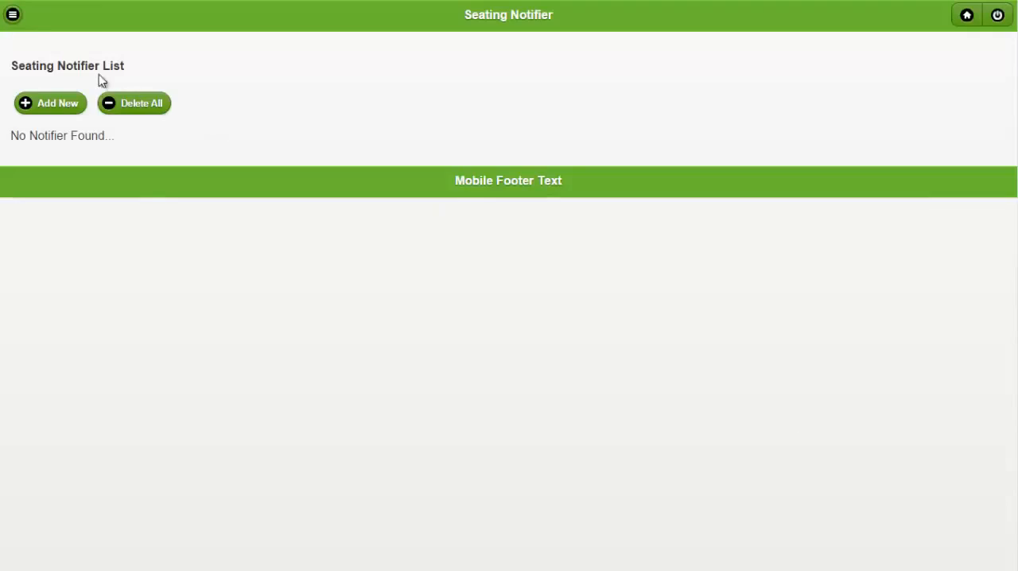
# Start a new entry in the mobile Seating Notifier and fill in the client's name and phone number
pyautogui.click(13, 16)
pyautogui.click(54, 70)
pyautogui.click(52, 104)
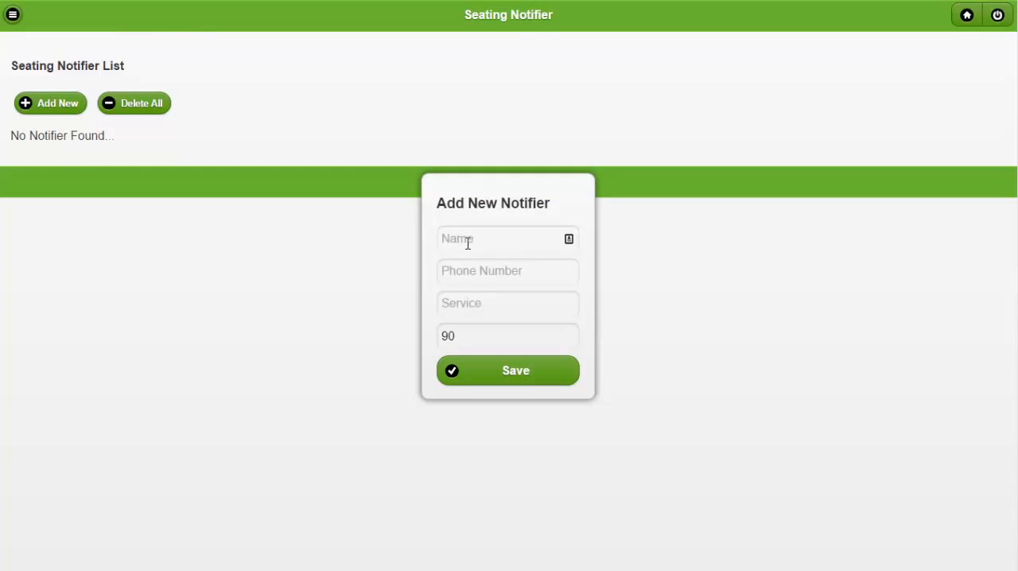
pyautogui.click(470, 244)
pyautogui.write('eD')
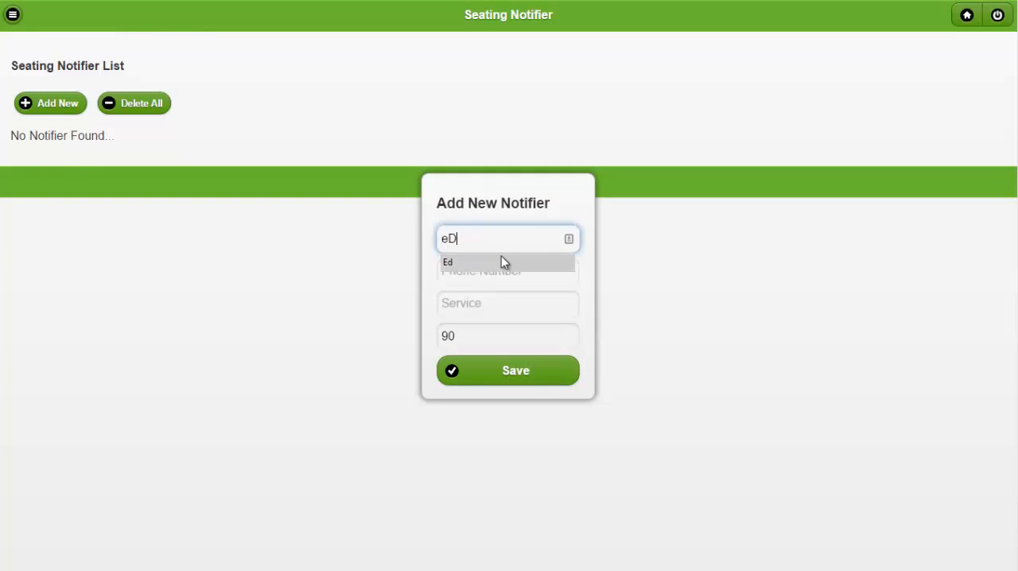
pyautogui.doubleClick(448, 240)
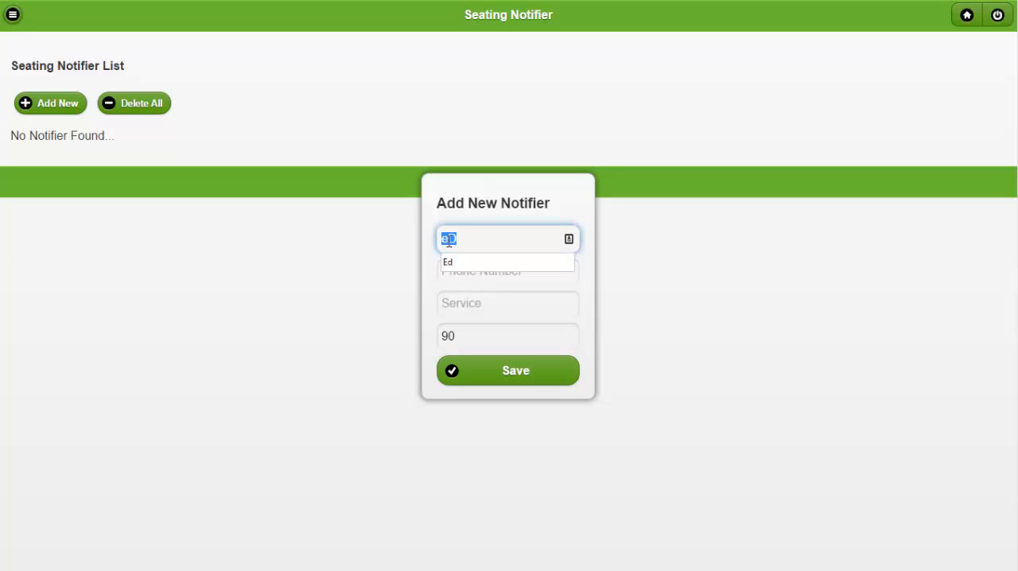
pyautogui.write('Ed')
pyautogui.click(450, 274)
pyautogui.click(465, 294)
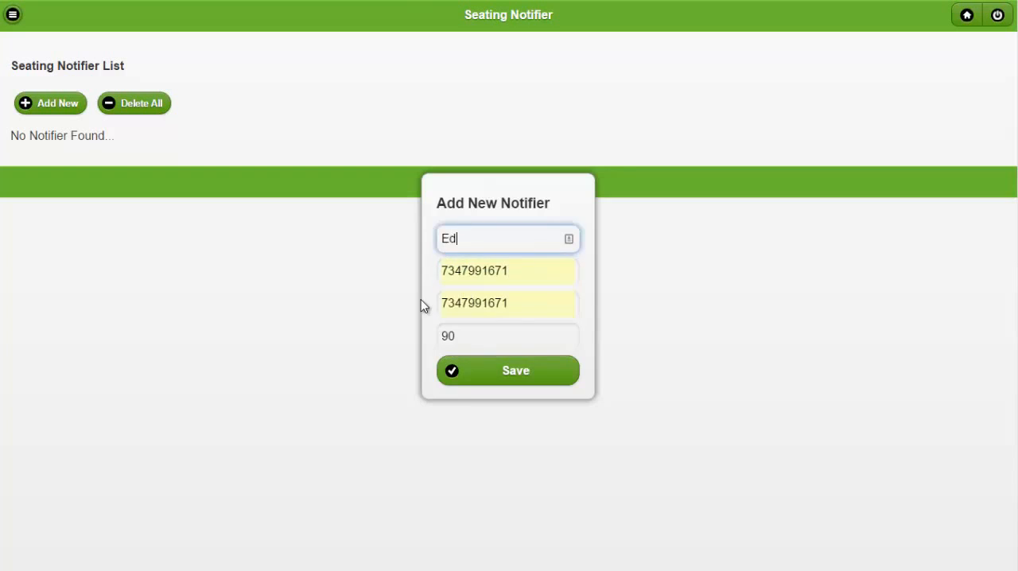
# Replace the service entry of the new notifier with Dinner
pyautogui.click(420, 303)
pyautogui.click(48, 103)
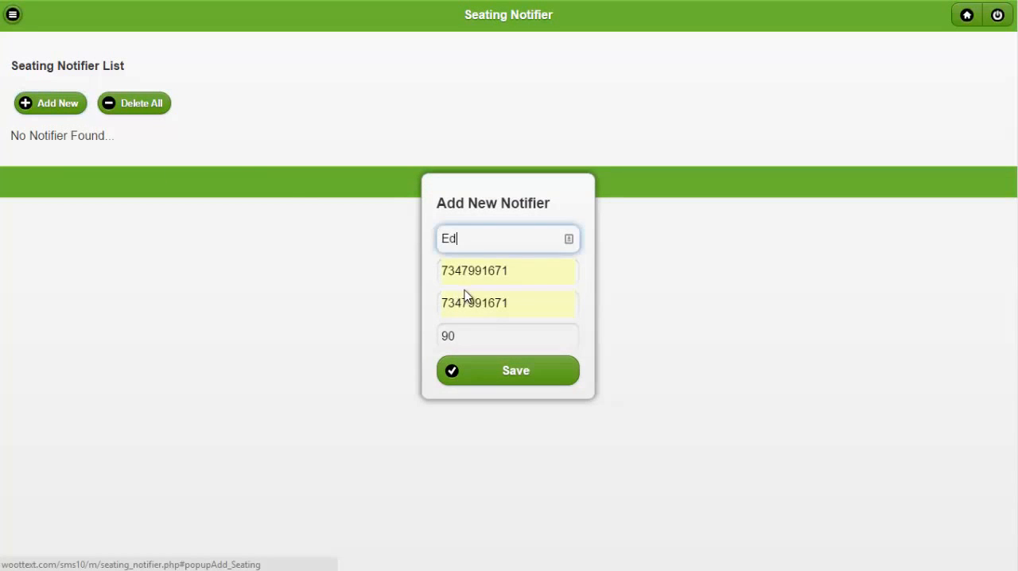
pyautogui.doubleClick(470, 302)
pyautogui.press('Escape')
pyautogui.press('BackSpace')
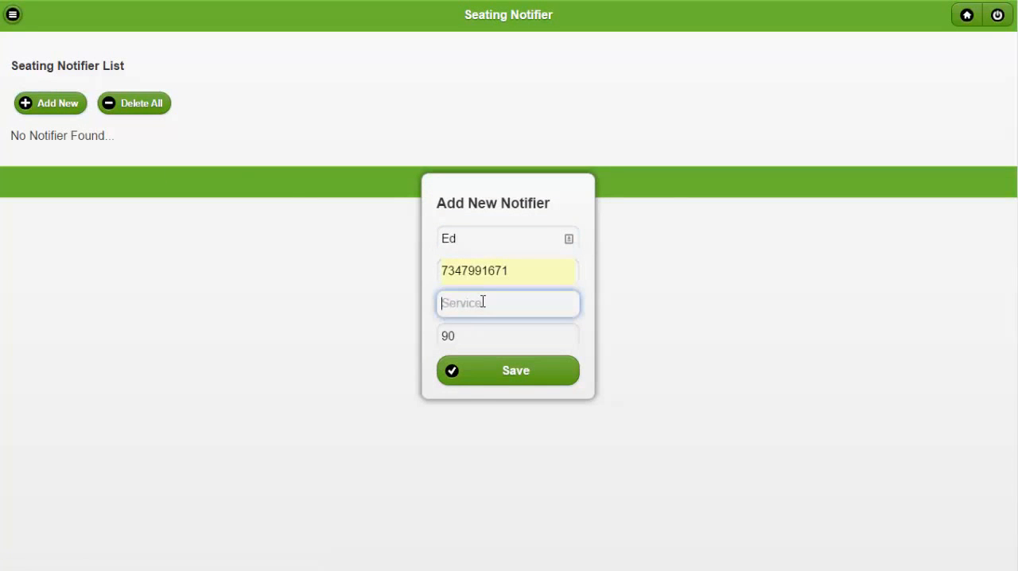
pyautogui.write('Dinner')
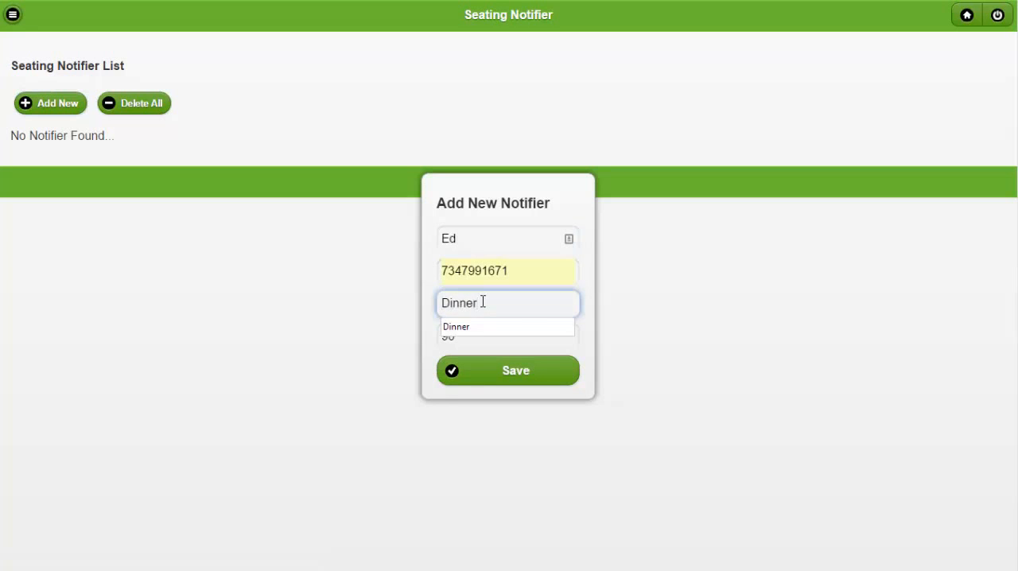
pyautogui.click(429, 273)
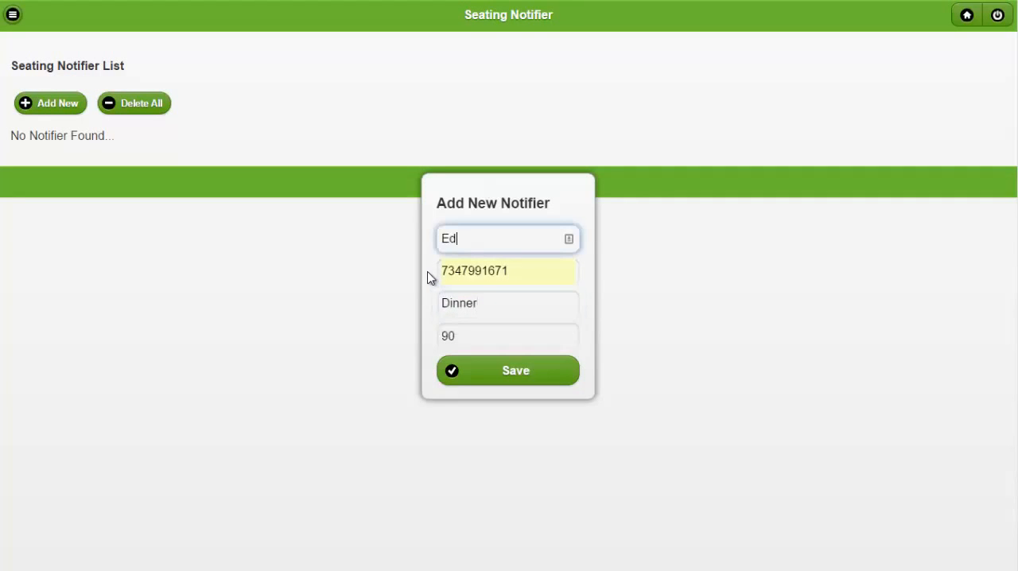
# Check the 90-minute value and save the new notifier
pyautogui.doubleClick(464, 336)
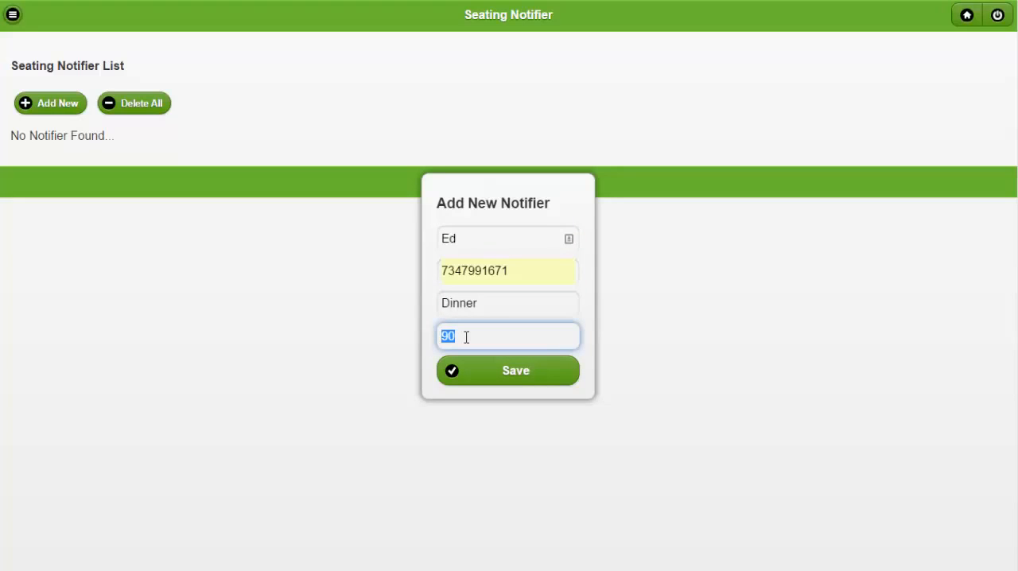
pyautogui.click(467, 338)
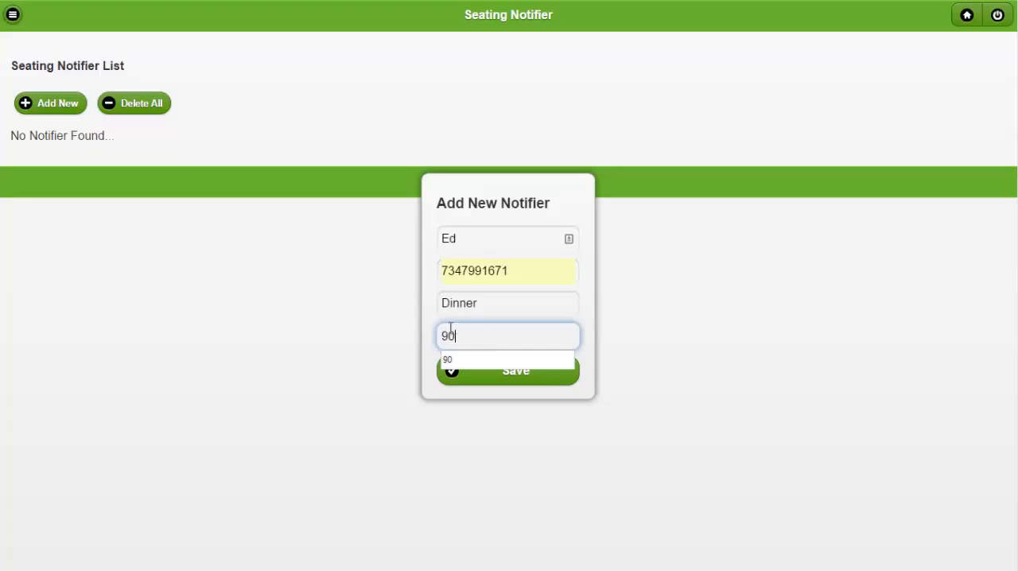
pyautogui.click(427, 310)
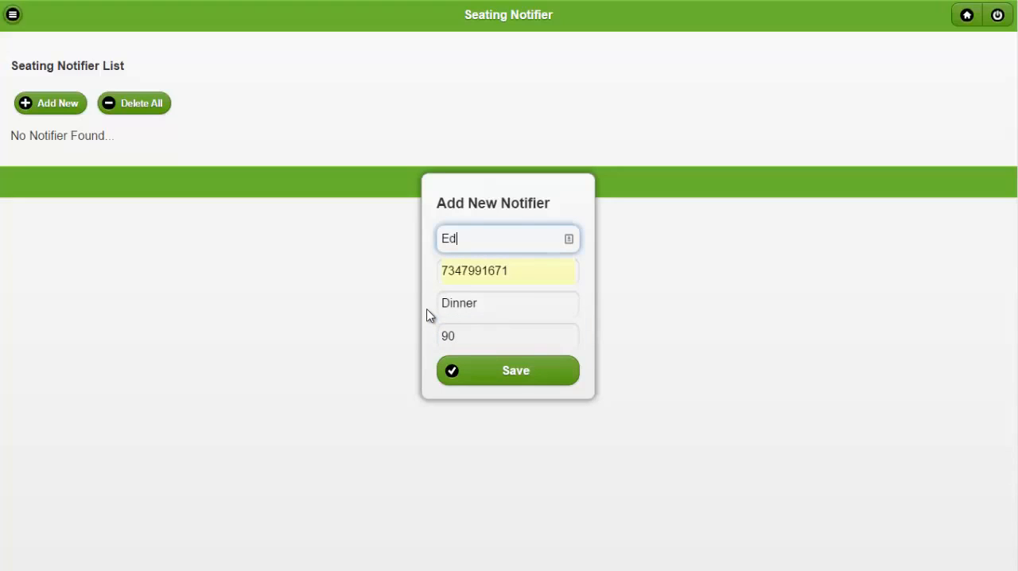
pyautogui.click(492, 371)
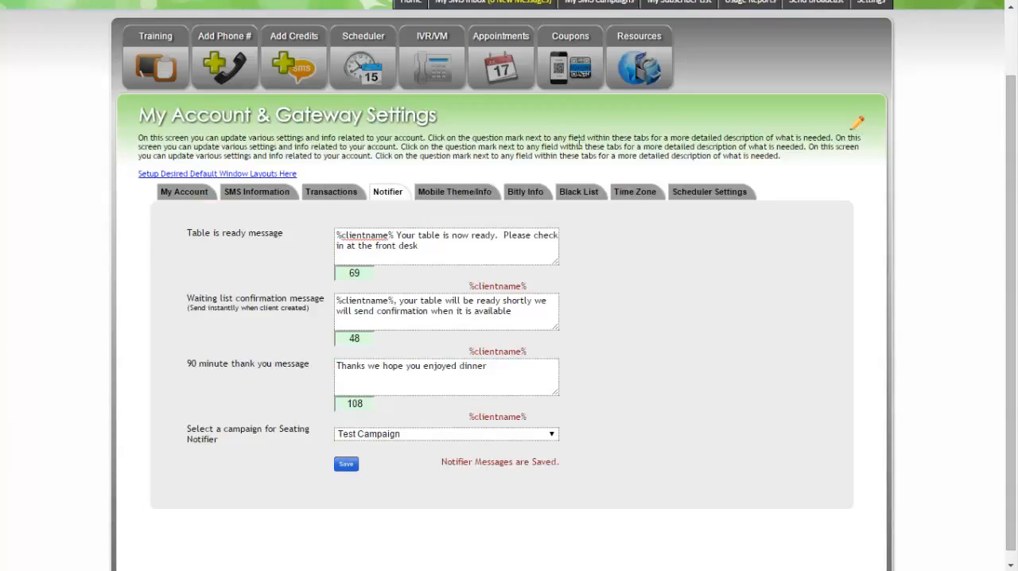
# Run today's SMS usage report and read the waiting list confirmation message sent to the new client
pyautogui.scroll(2, 579, 141)
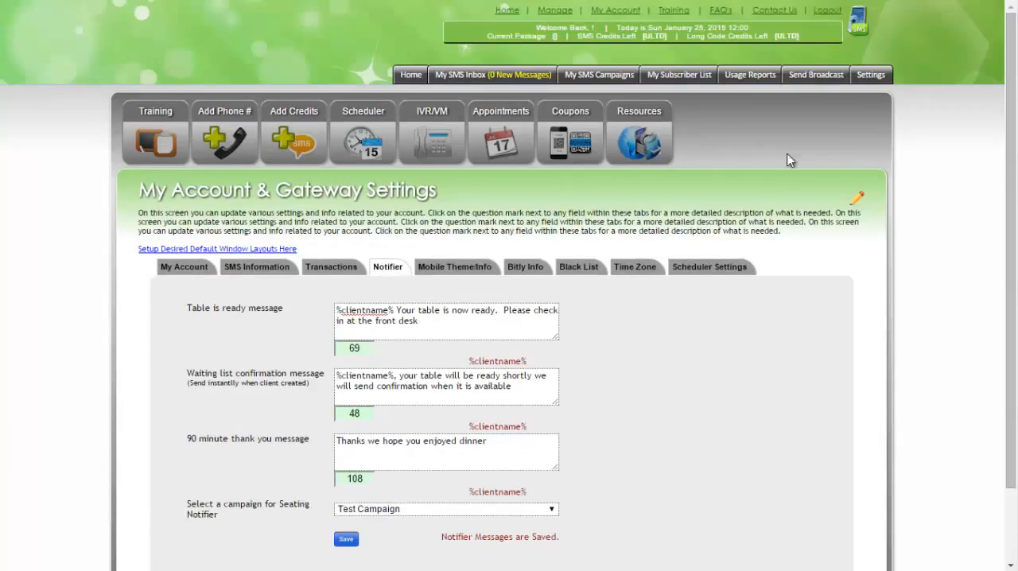
pyautogui.click(740, 76)
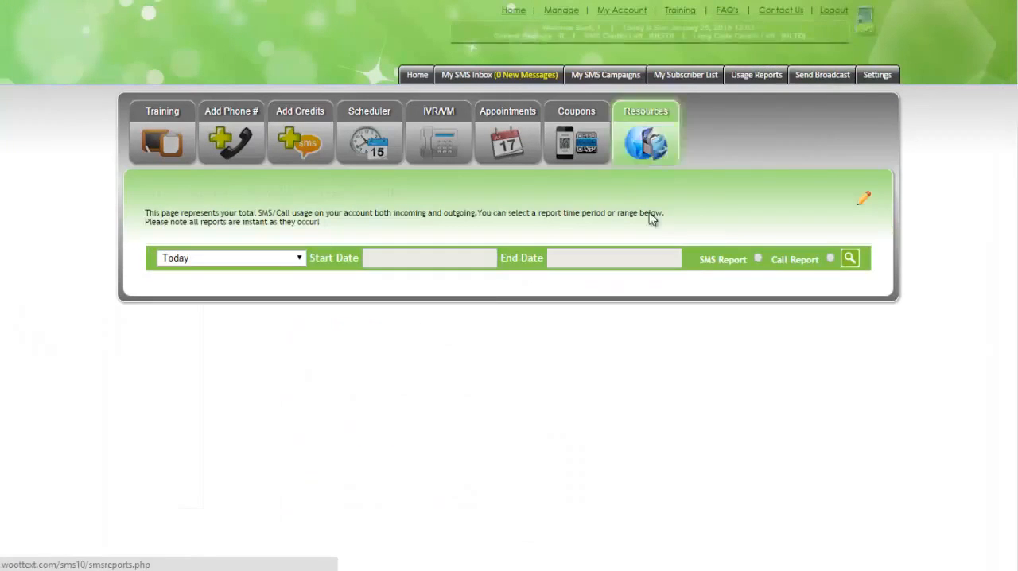
pyautogui.click(849, 259)
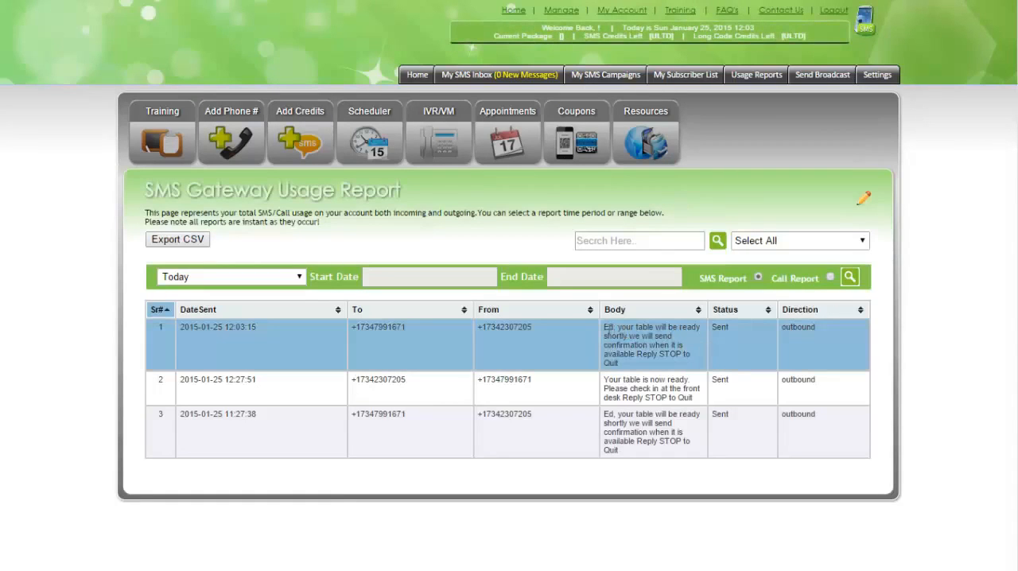
pyautogui.moveTo(606, 328); pyautogui.dragTo(644, 357)
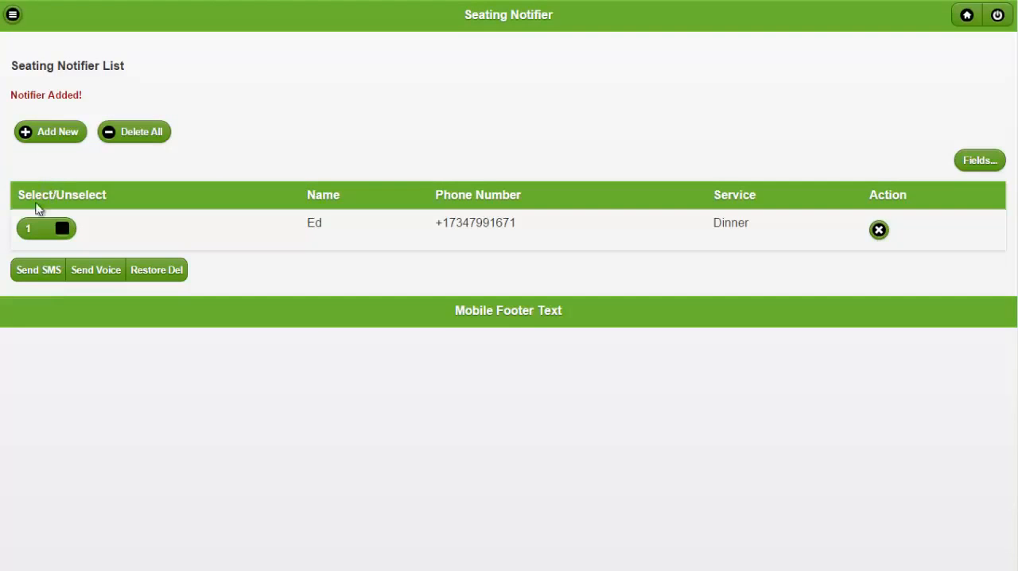
# Send the table-ready SMS to the client in the Seating Notifier list and check it in today's SMS usage report
pyautogui.click(62, 234)
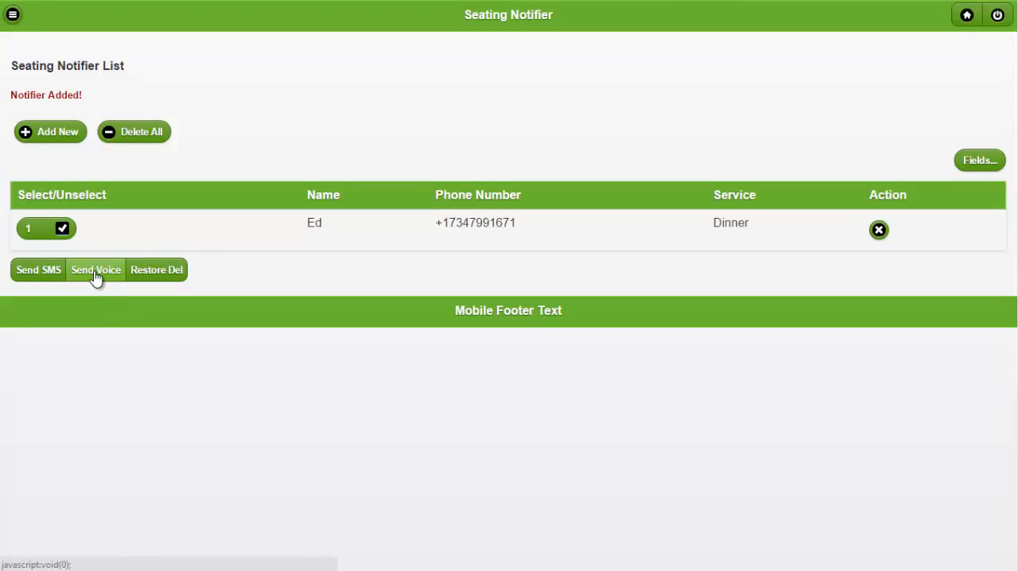
pyautogui.click(40, 273)
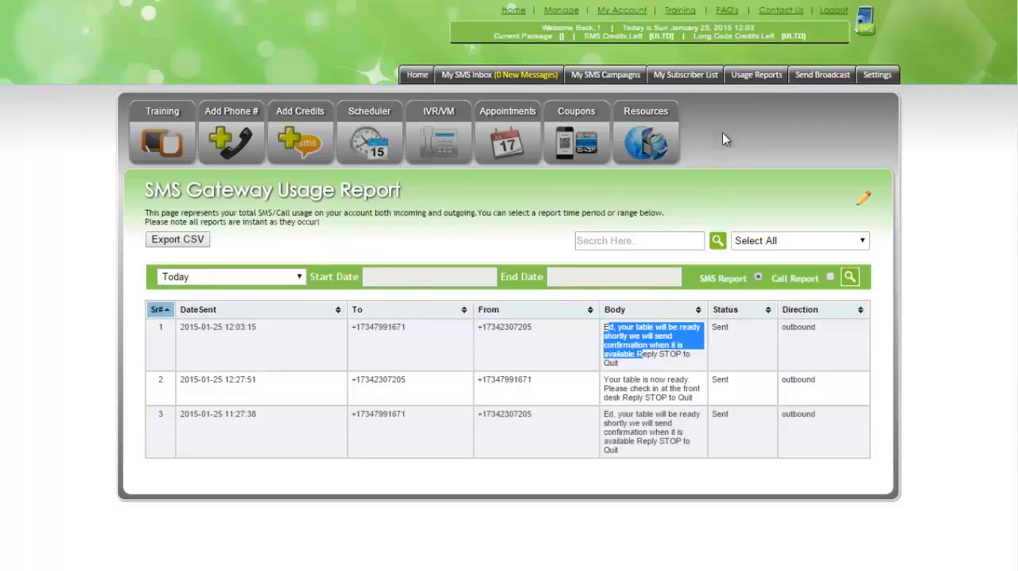
pyautogui.click(755, 75)
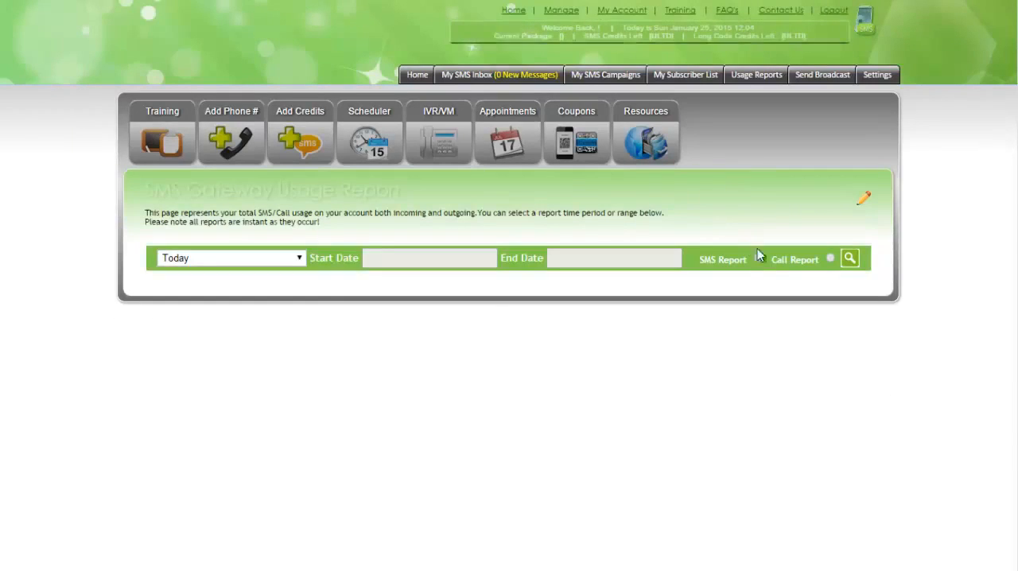
pyautogui.click(758, 259)
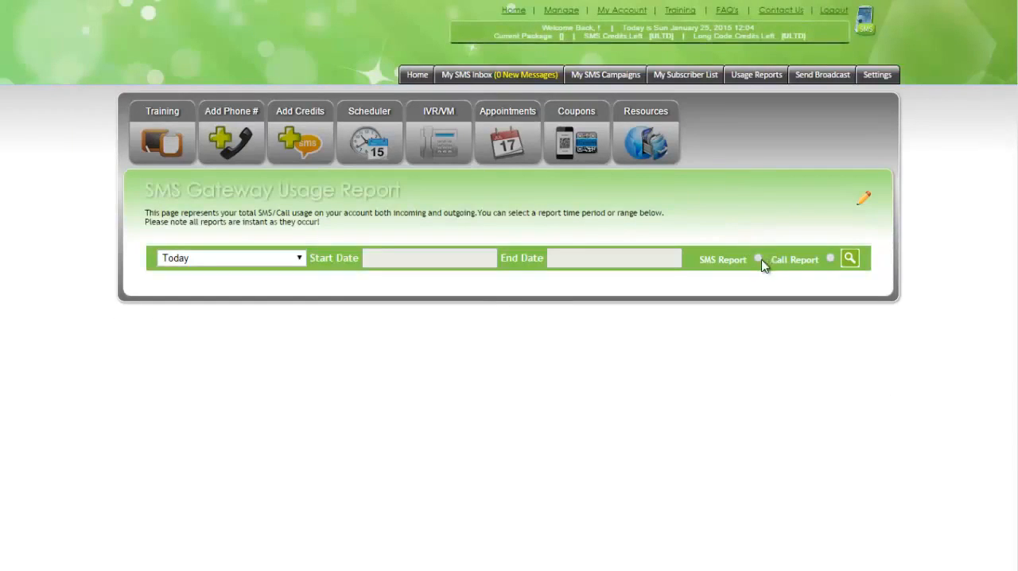
pyautogui.click(849, 261)
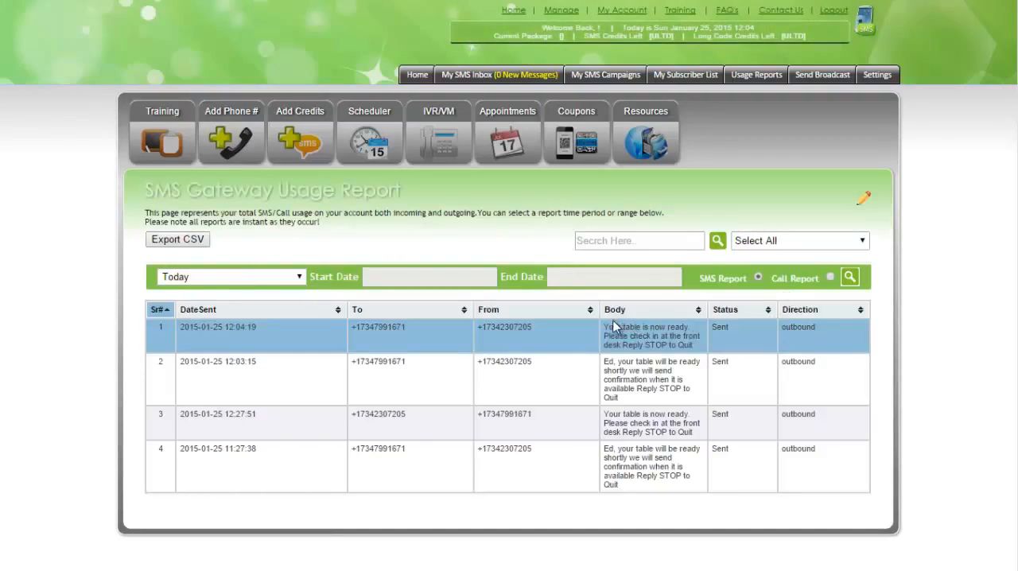
pyautogui.moveTo(604, 327); pyautogui.dragTo(661, 344)
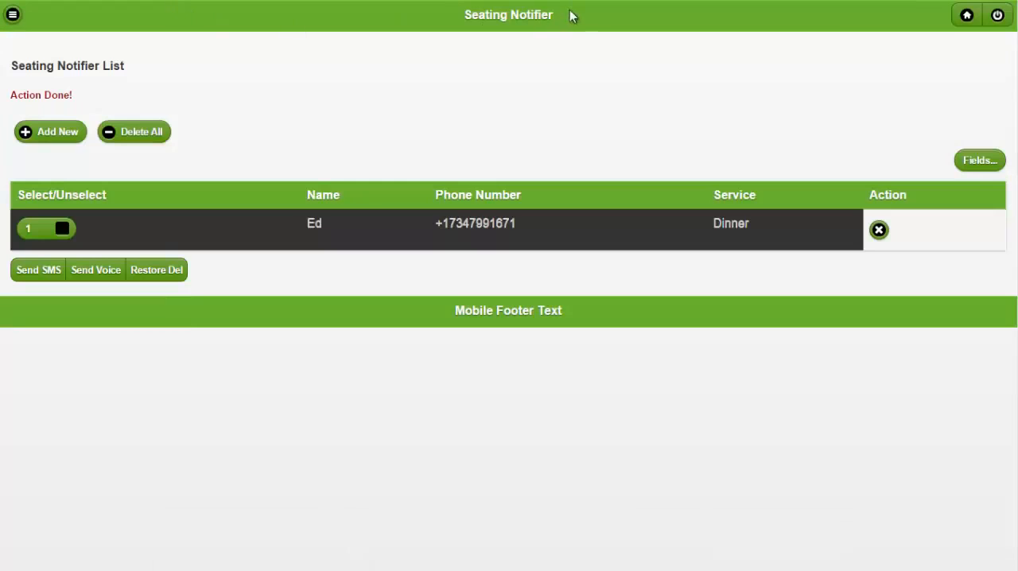
# Examine the mobile page's header and footer and the Mobile Header Text and Mobile Footer Text settings for them
pyautogui.moveTo(570, 15); pyautogui.dragTo(390, 19)
pyautogui.moveTo(588, 316); pyautogui.dragTo(389, 264)
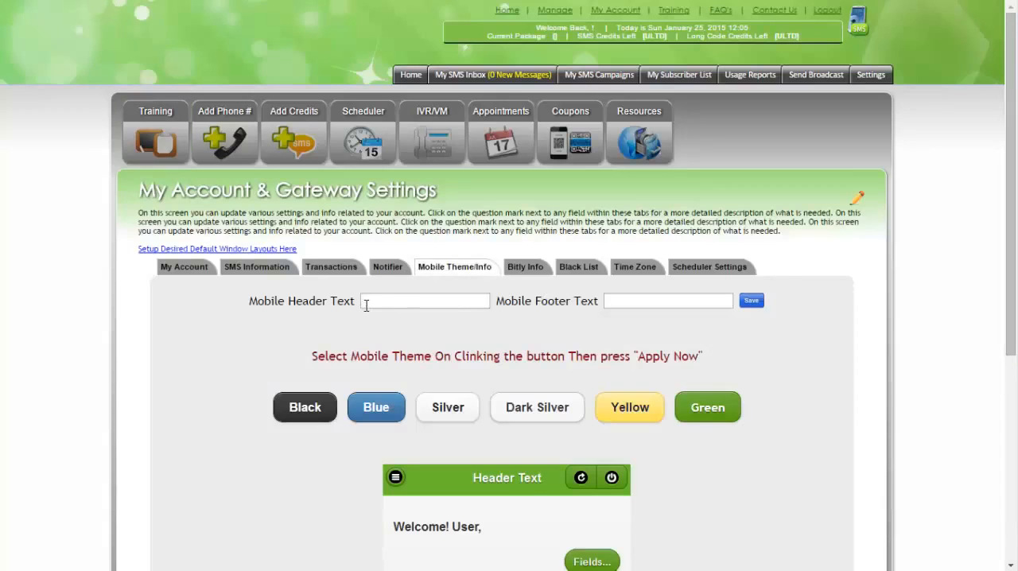
pyautogui.click(365, 305)
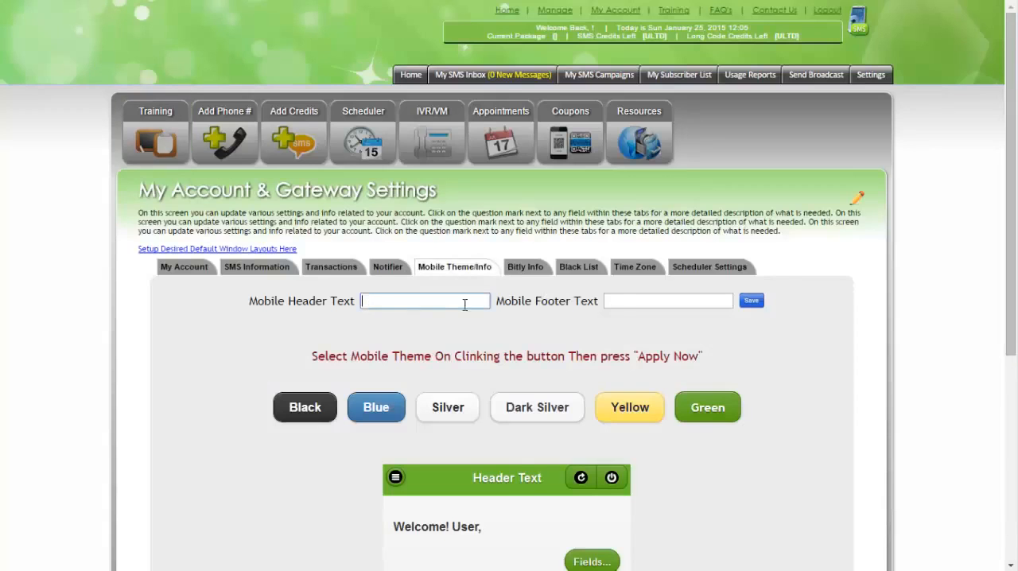
pyautogui.click(621, 306)
# Preview the Black and Silver themes for the mobile version
pyautogui.scroll(-2, 793, 350)
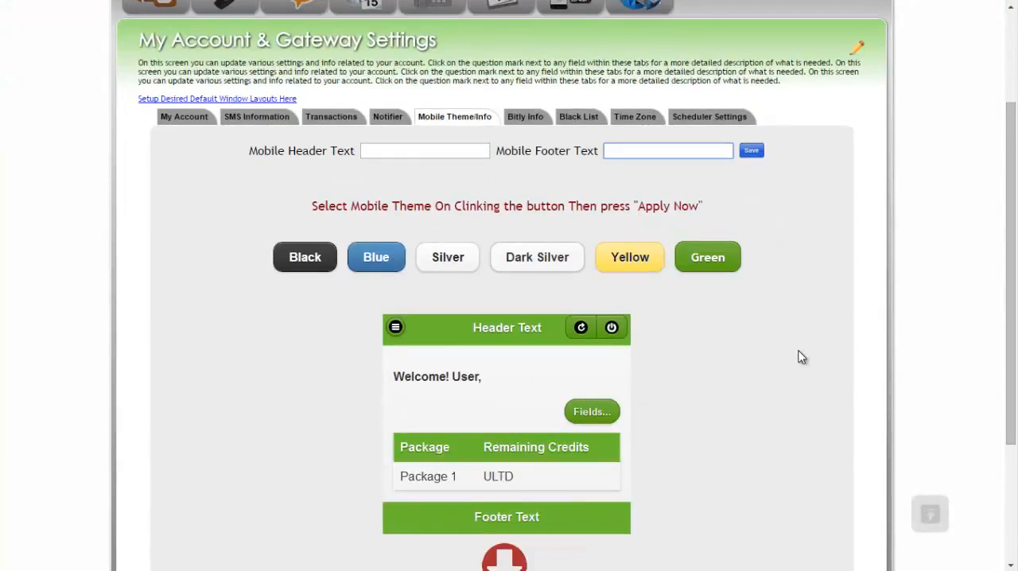
pyautogui.scroll(-1, 801, 357)
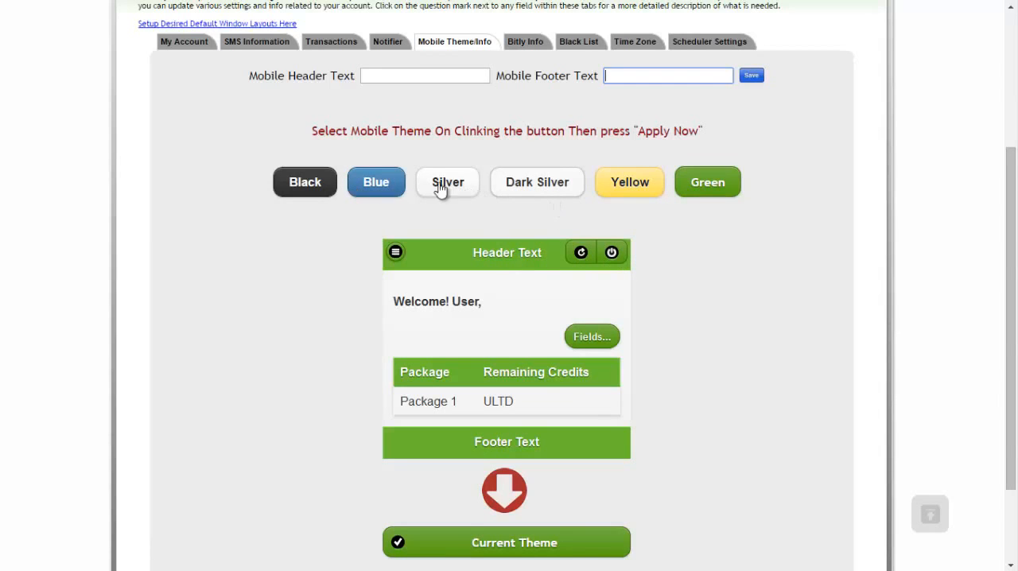
pyautogui.click(325, 186)
pyautogui.click(458, 192)
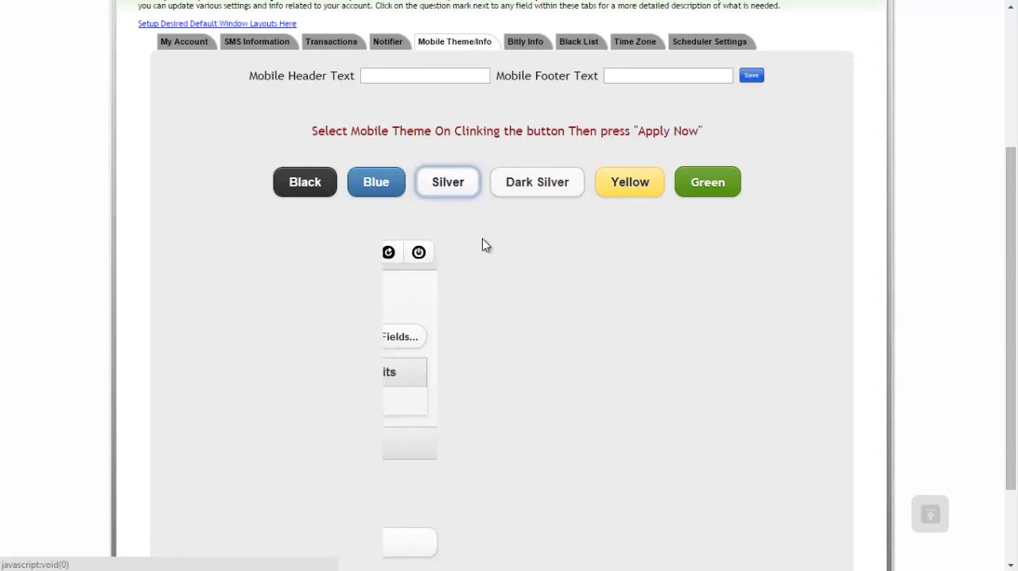
# Preview the Dark Silver and Yellow themes for the mobile version and look over the sample page
pyautogui.click(552, 196)
pyautogui.click(605, 195)
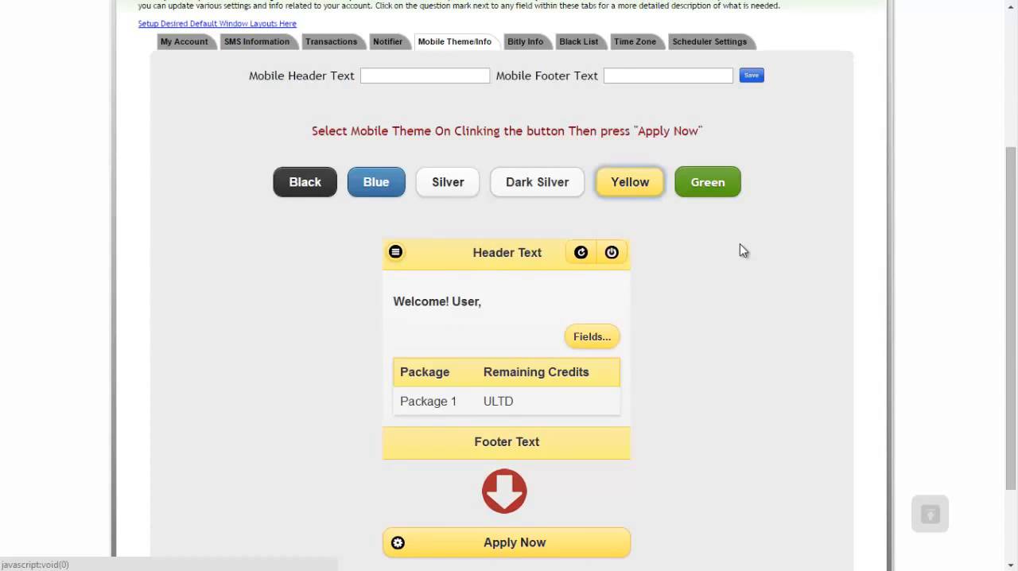
pyautogui.scroll(-2, 740, 251)
pyautogui.scroll(3, 740, 250)
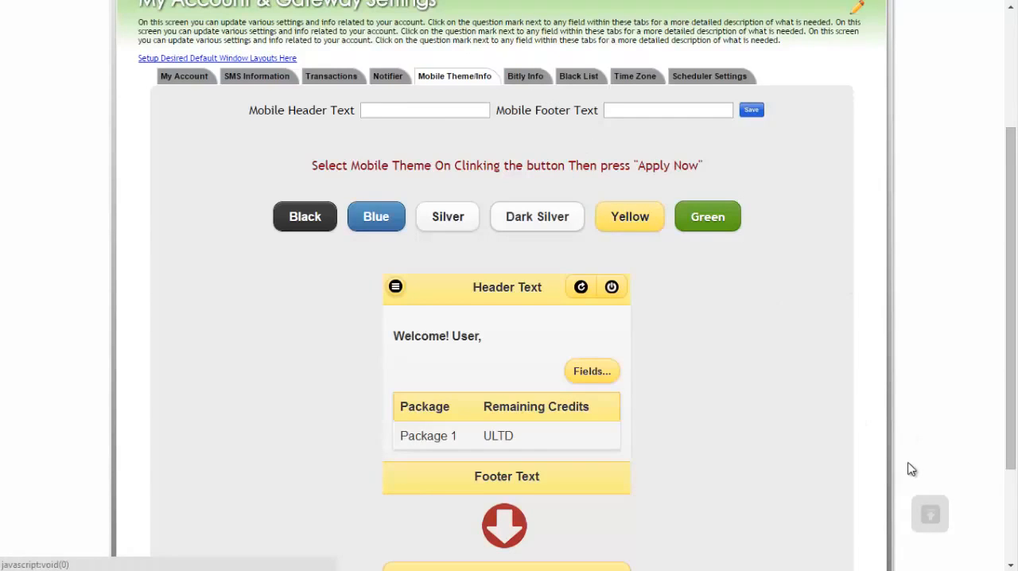
# View the Bitly Info settings, and open the sign-up form on the Bitly website
pyautogui.click(535, 78)
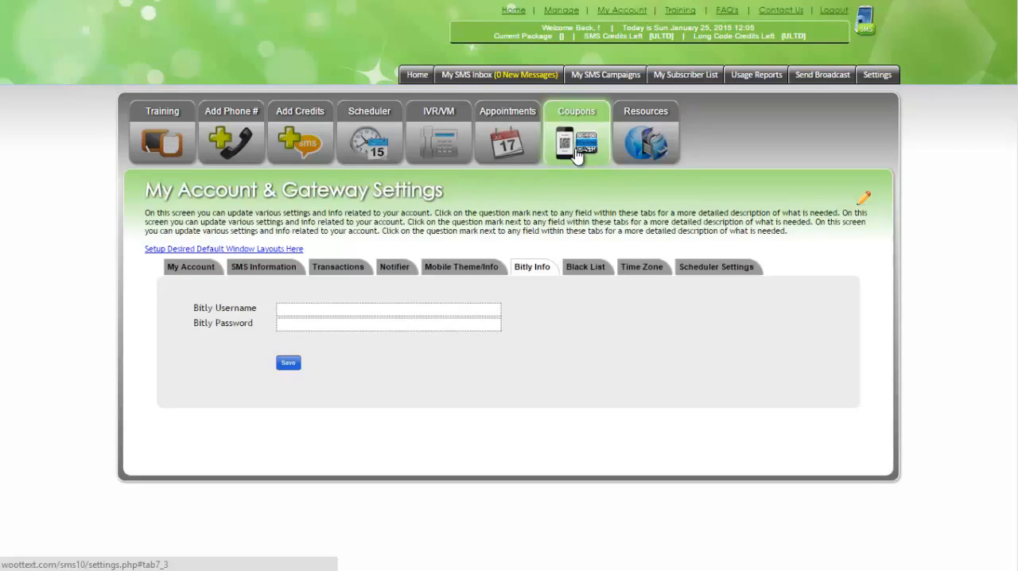
pyautogui.click(308, 304)
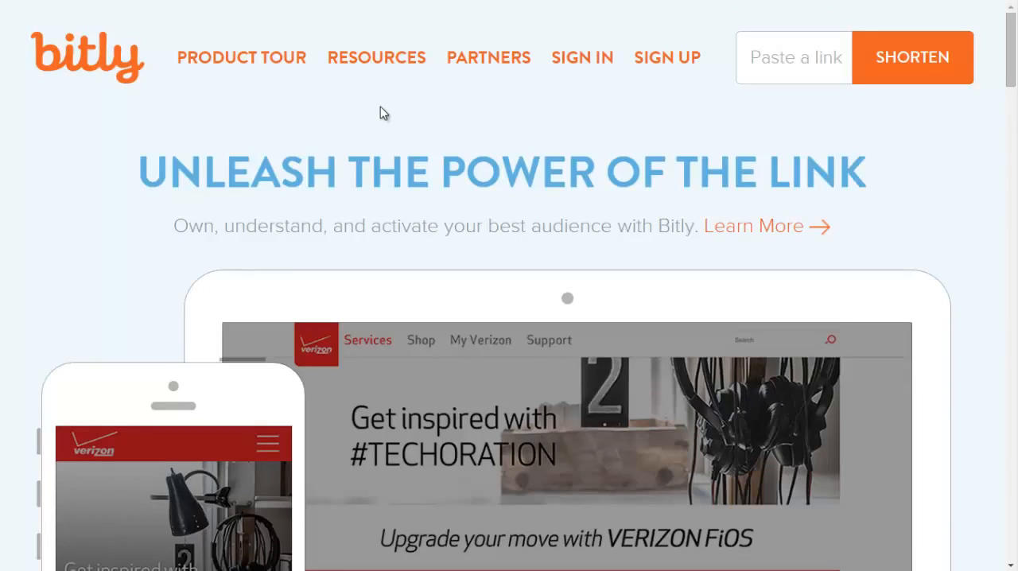
pyautogui.click(654, 59)
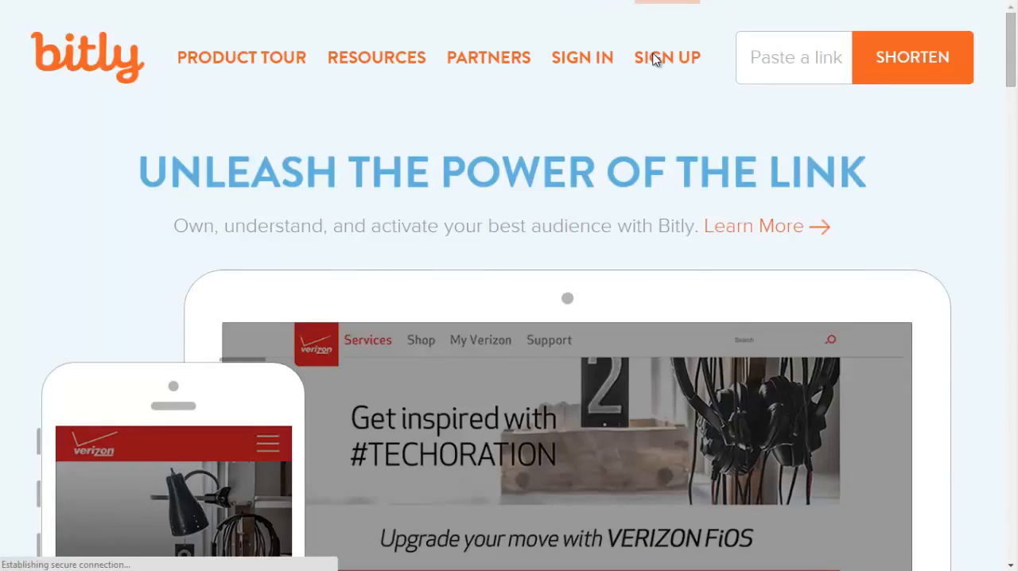
pyautogui.scroll(-3, 755, 168)
# Try to replace the prefilled username in the Bitly sign-up form with woottext1
pyautogui.moveTo(544, 275); pyautogui.dragTo(246, 261)
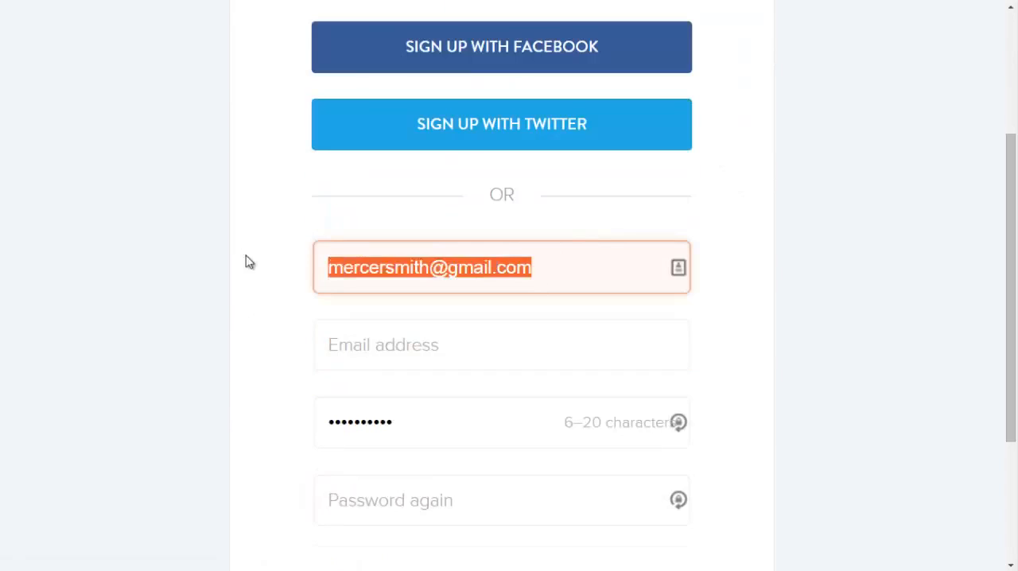
pyautogui.press('BackSpace')
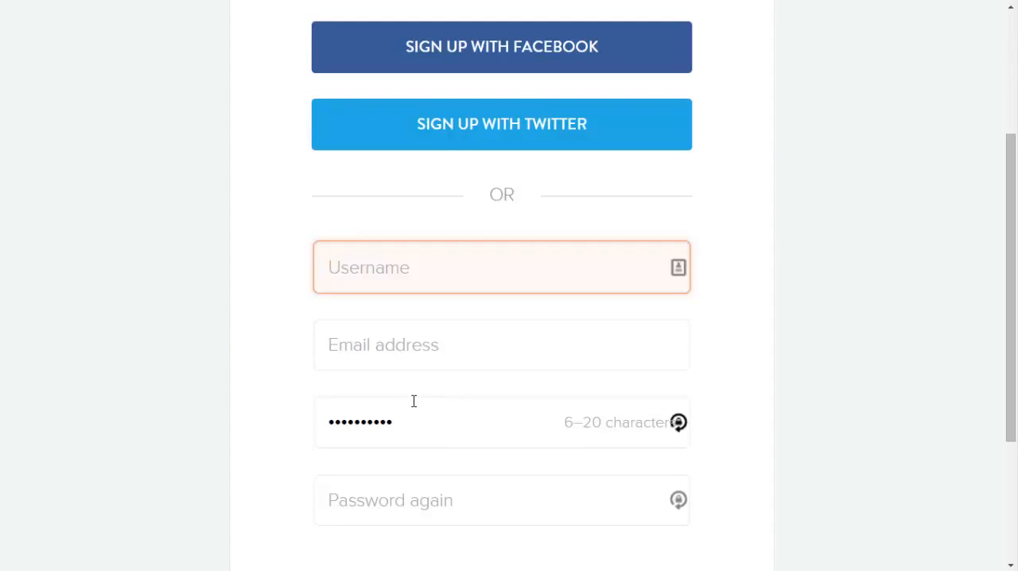
pyautogui.write('woottext1')
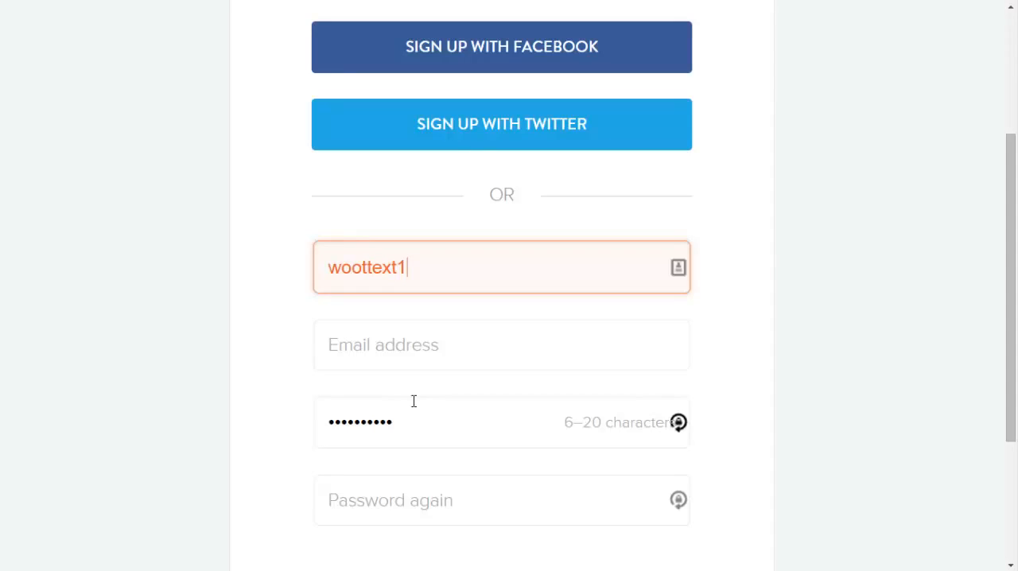
# Fill in the account's email address in the Bitly sign-up form
pyautogui.click(436, 345)
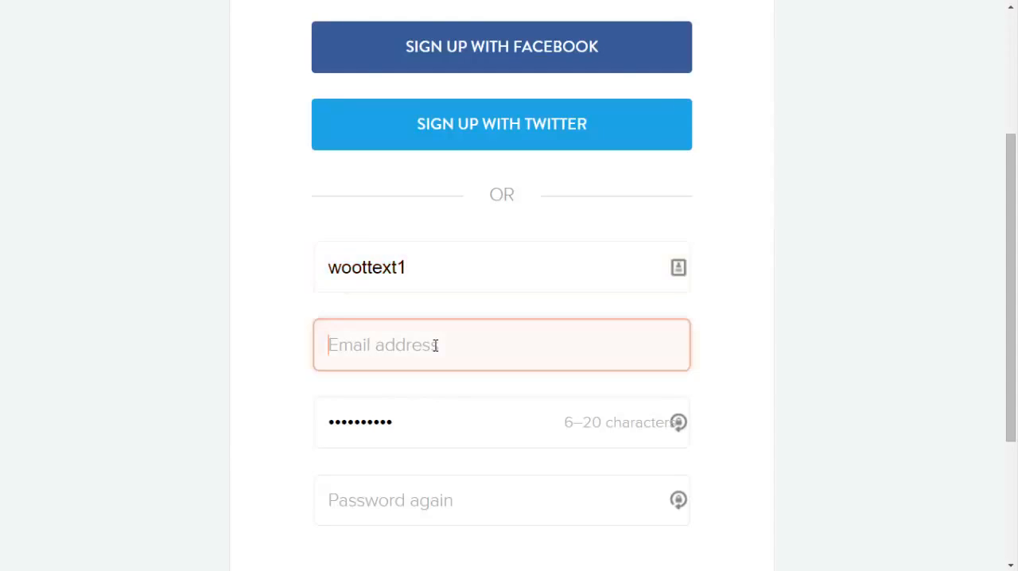
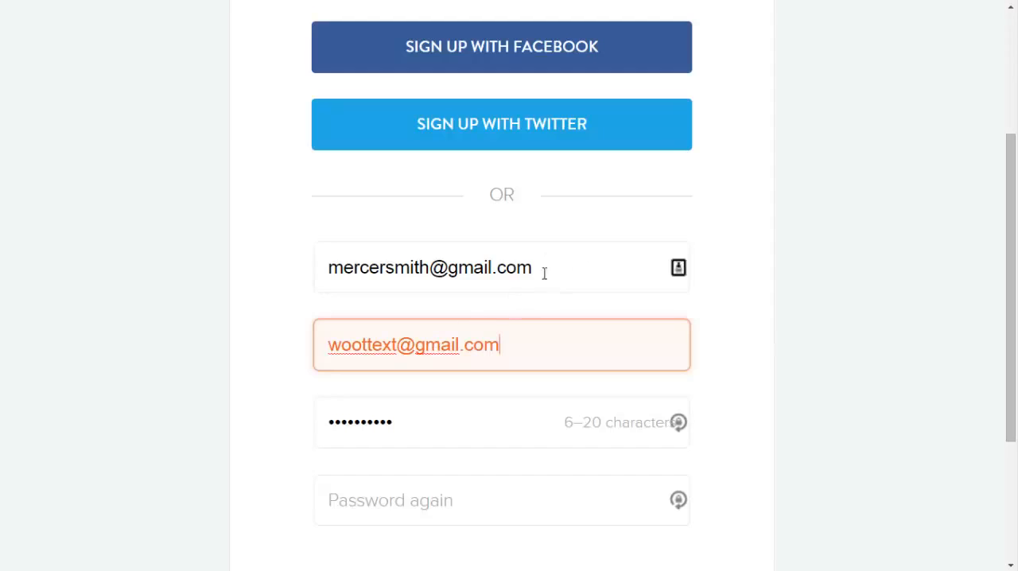
# Replace the prefilled username in the Bitly sign-up form with woottext
pyautogui.moveTo(545, 273); pyautogui.dragTo(257, 252)
pyautogui.press('BackSpace')
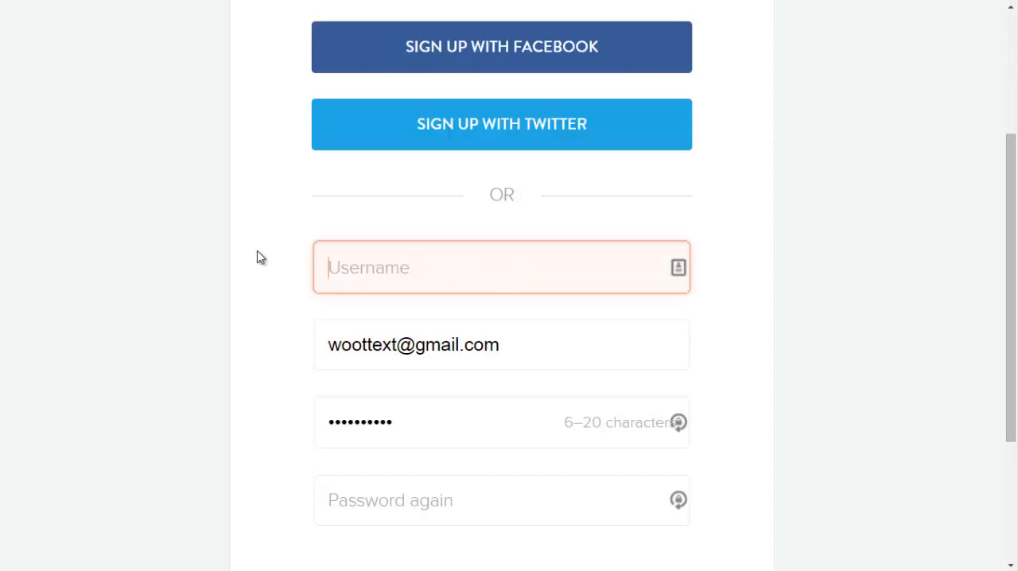
pyautogui.write('woottext')
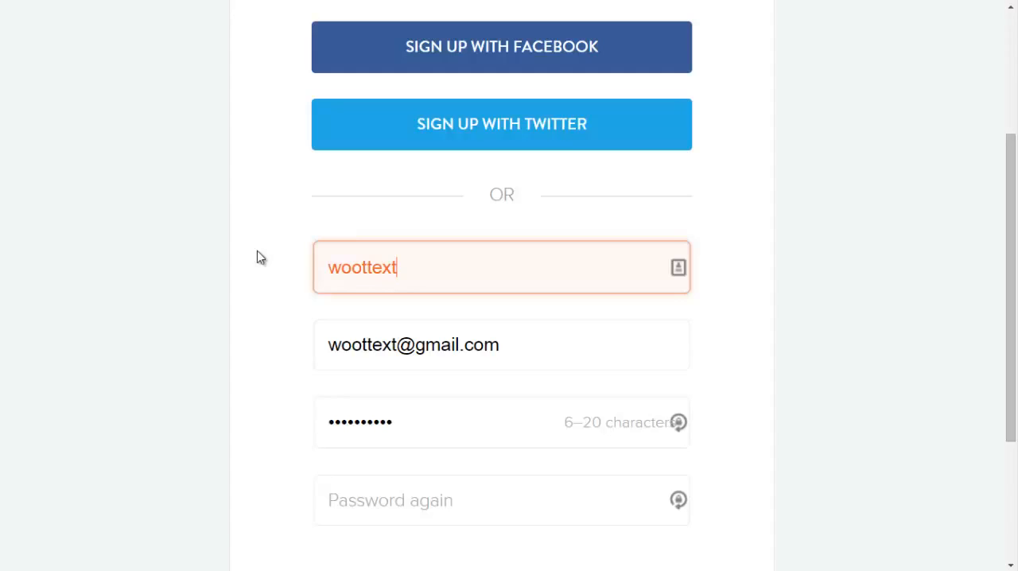
pyautogui.click(246, 240)
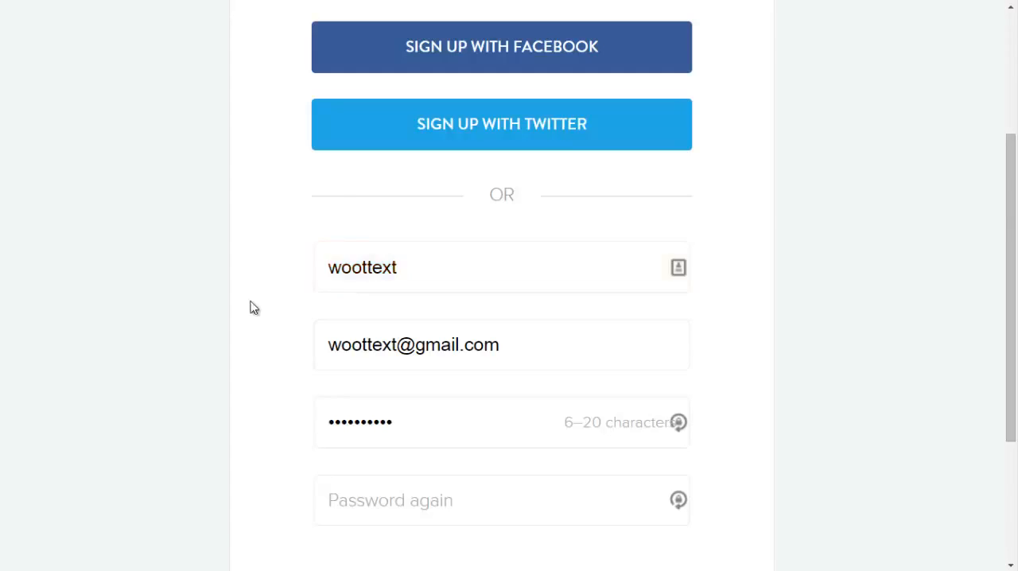
# Enter the account password in both password fields and create the Bitly account, declining to store the password
pyautogui.scroll(-2, 250, 304)
pyautogui.doubleClick(351, 272)
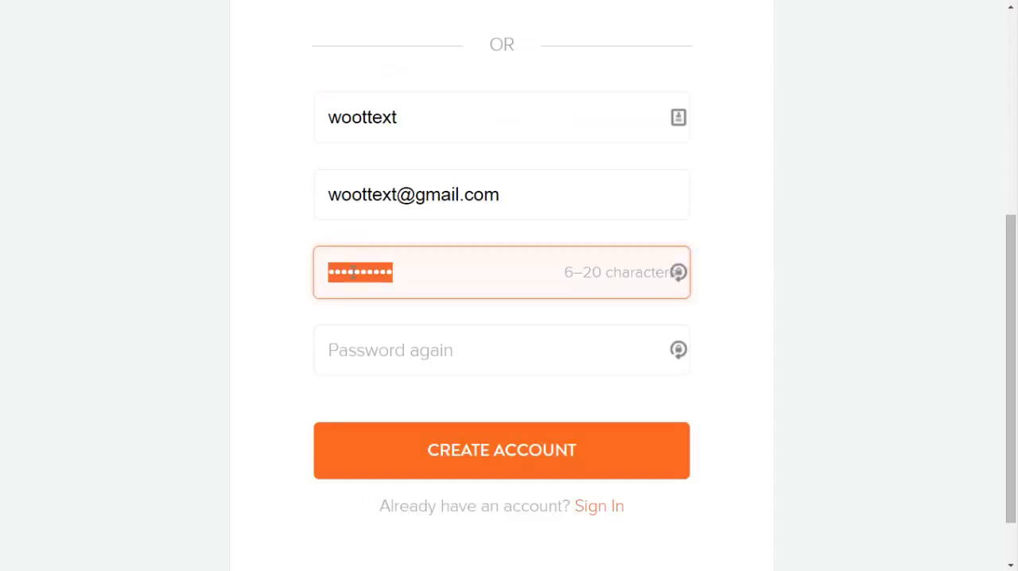
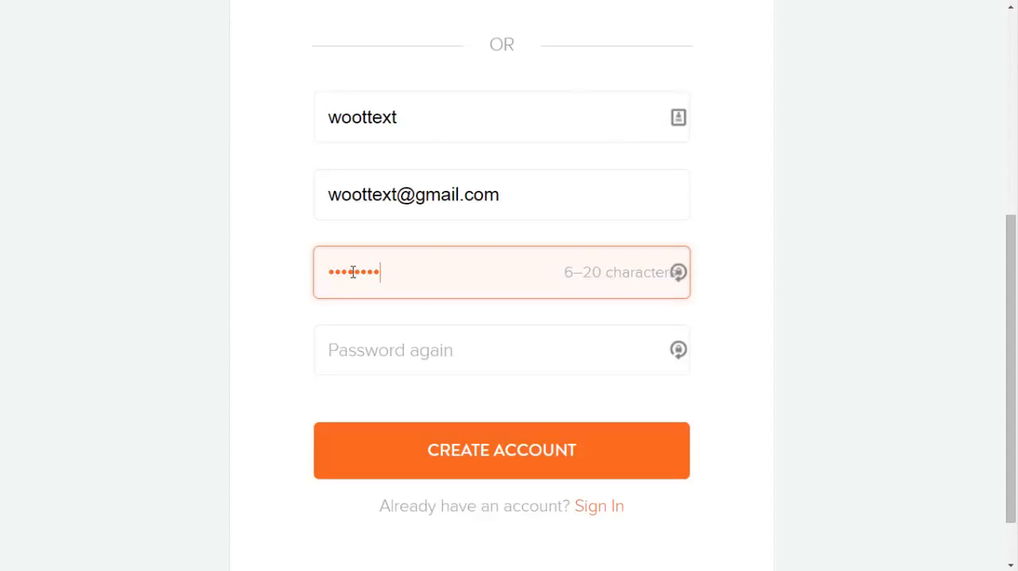
pyautogui.press('Tab')
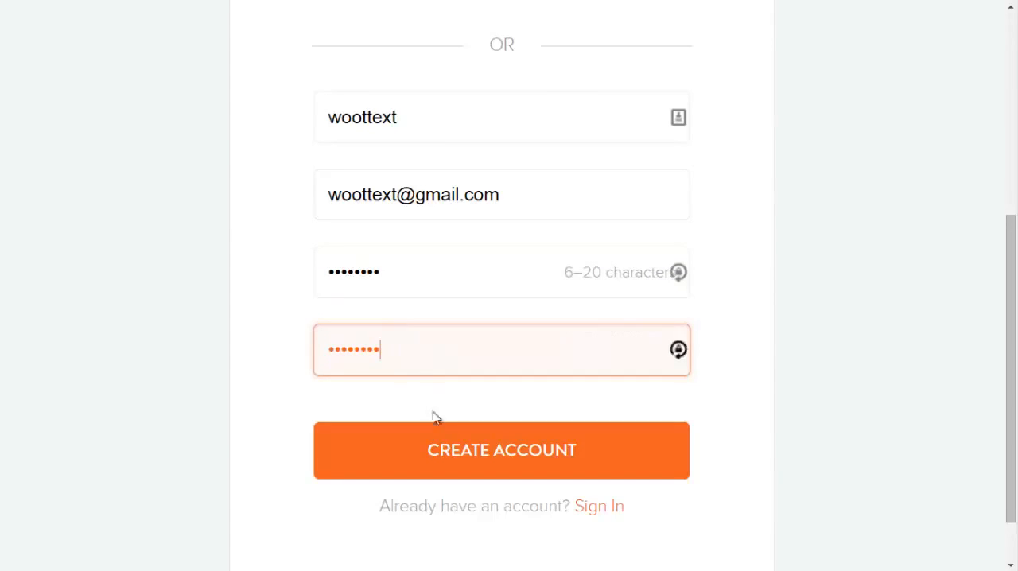
pyautogui.click(439, 447)
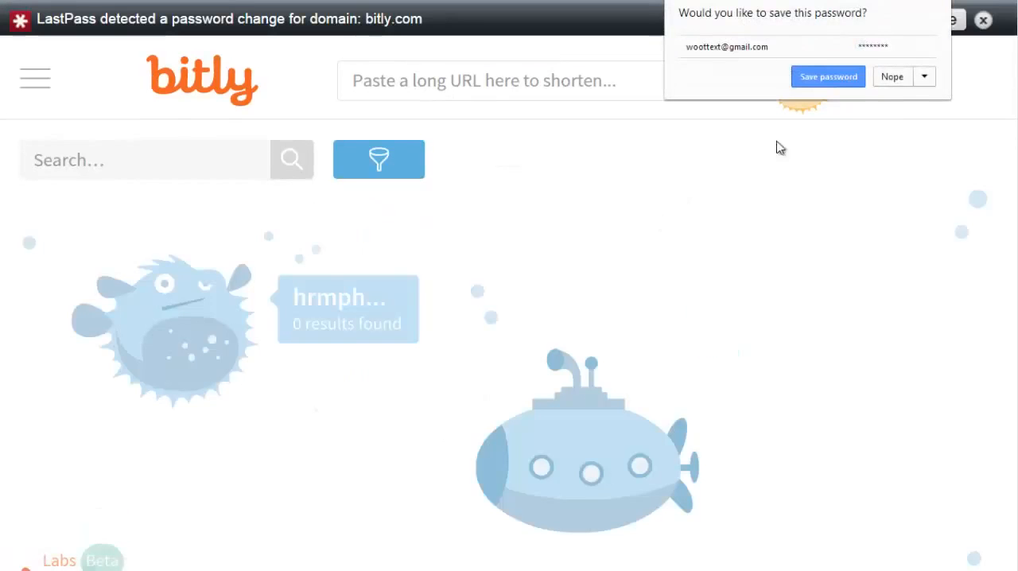
pyautogui.click(894, 78)
pyautogui.click(984, 20)
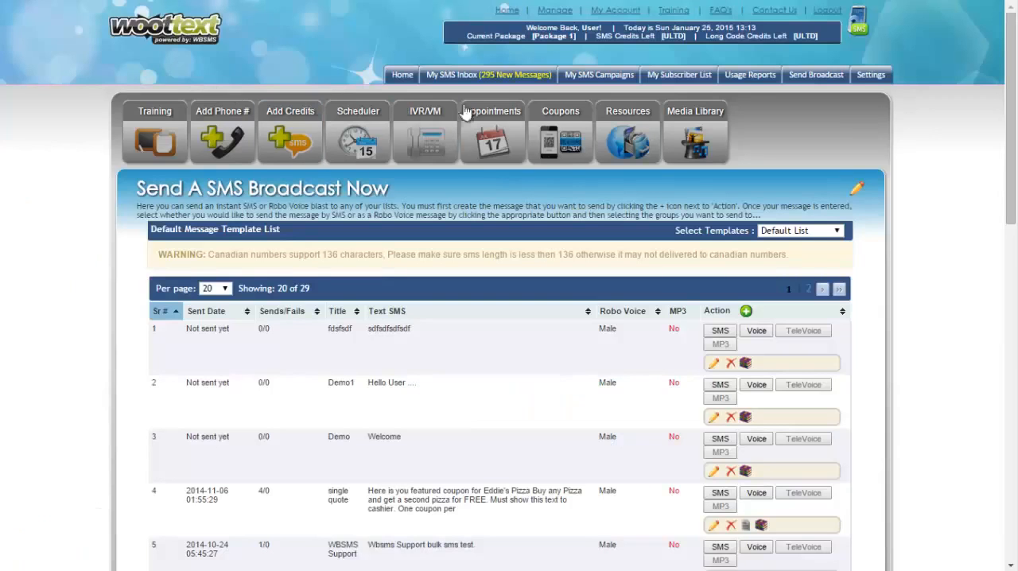
# In WootText's Bitly Info settings, set the Bitly Username to woottext, enter the Bitly Password and save
pyautogui.click(870, 77)
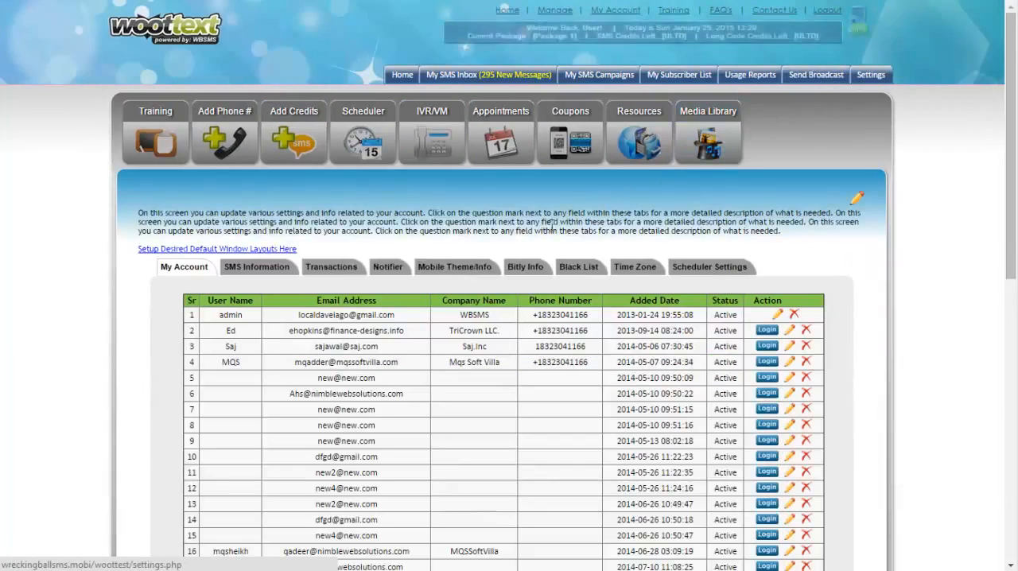
pyautogui.click(517, 268)
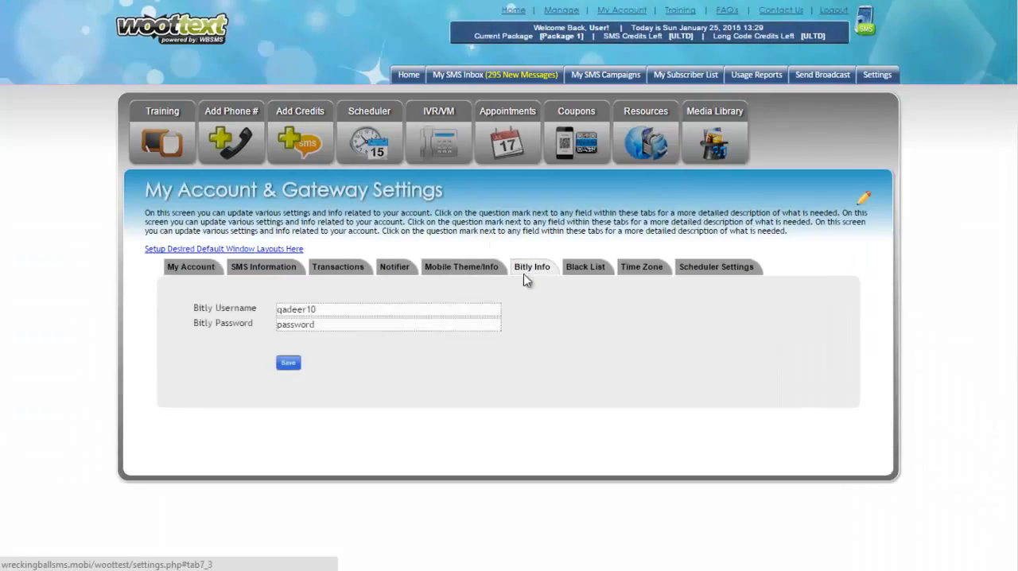
pyautogui.doubleClick(350, 309)
pyautogui.press('BackSpace')
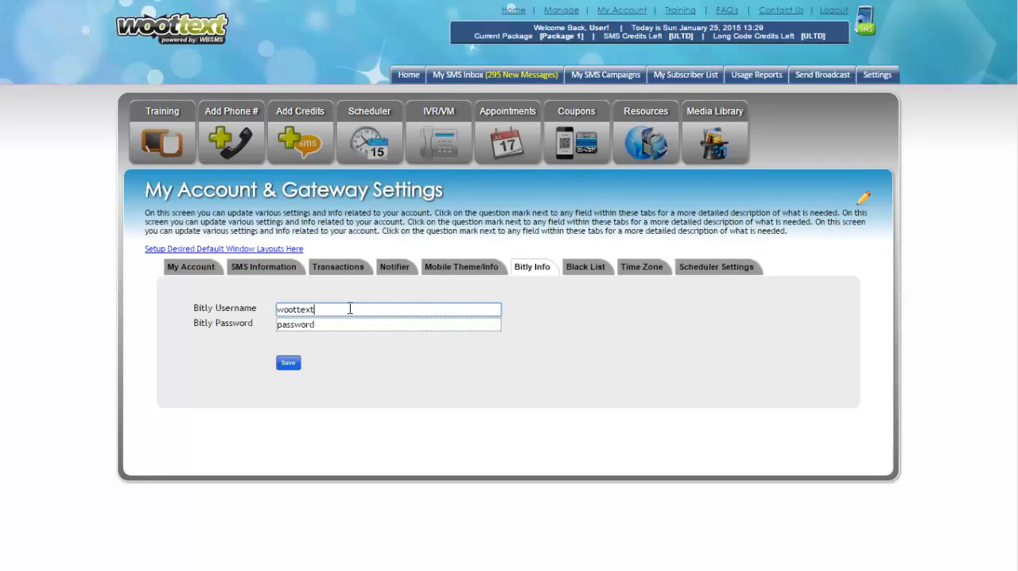
pyautogui.press('Tab')
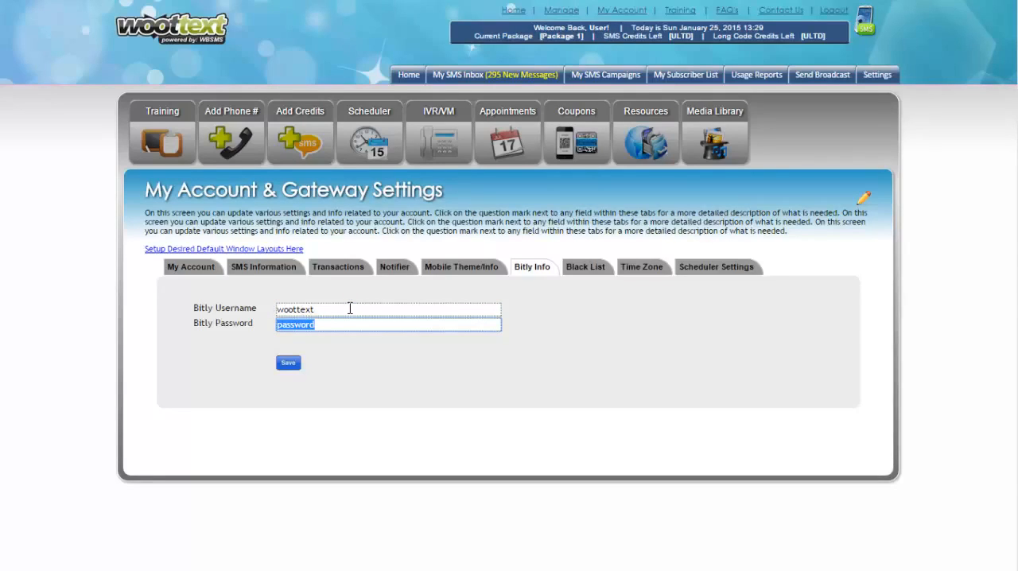
pyautogui.press('Escape')
pyautogui.click(287, 365)
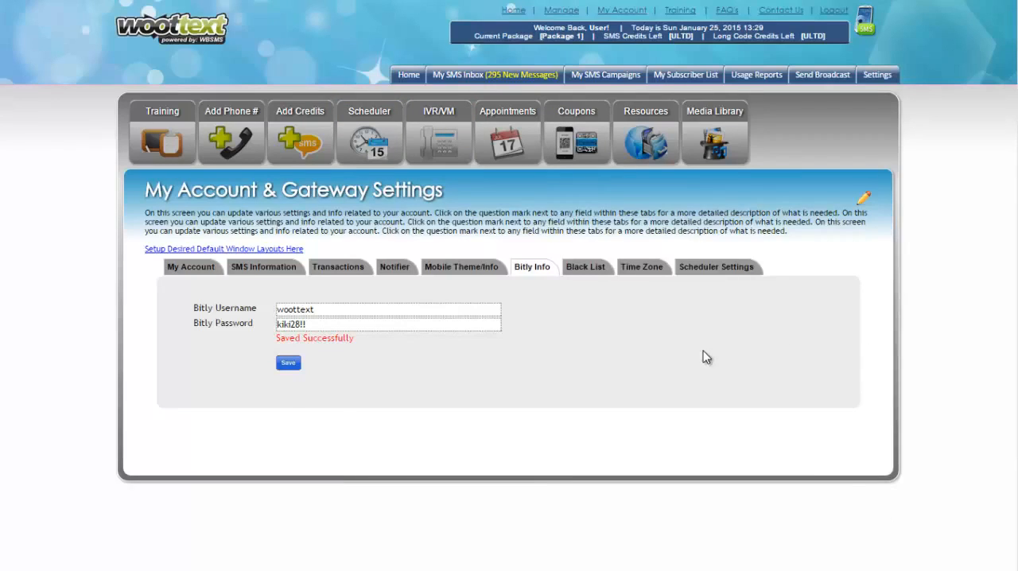
# Block a phone number with its country code in the Black List settings, and remove it from the list again
pyautogui.click(590, 268)
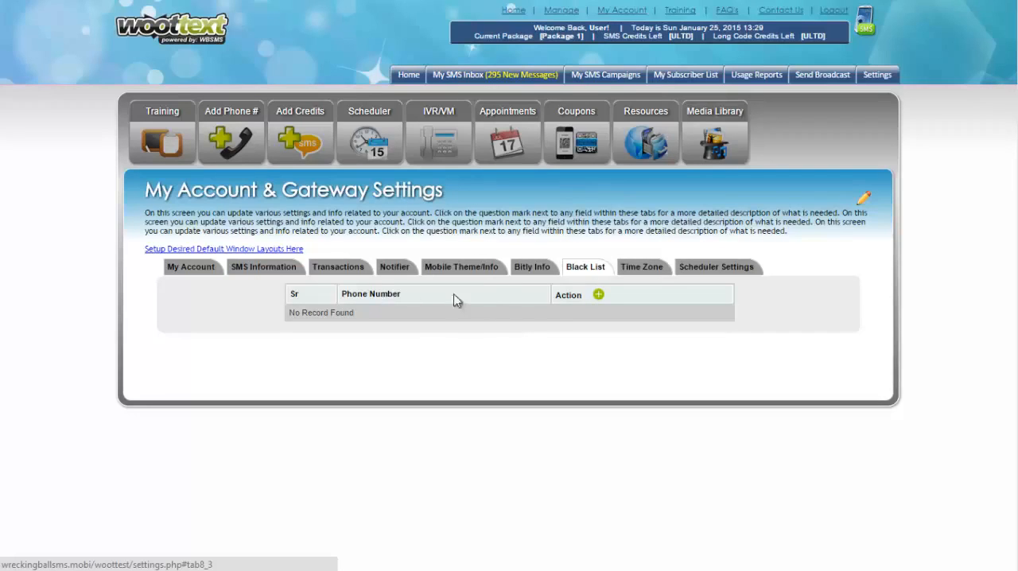
pyautogui.click(598, 295)
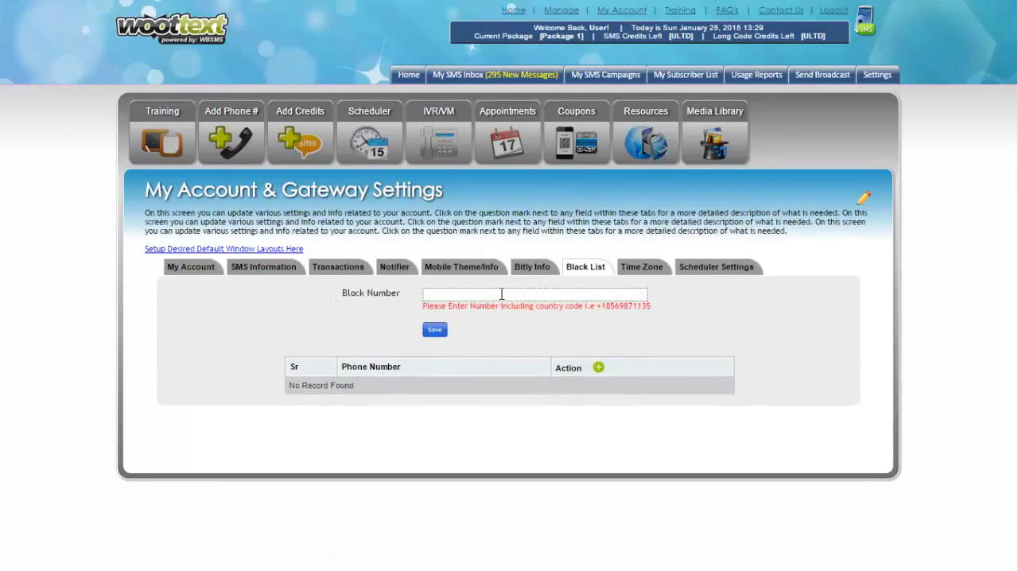
pyautogui.click(501, 295)
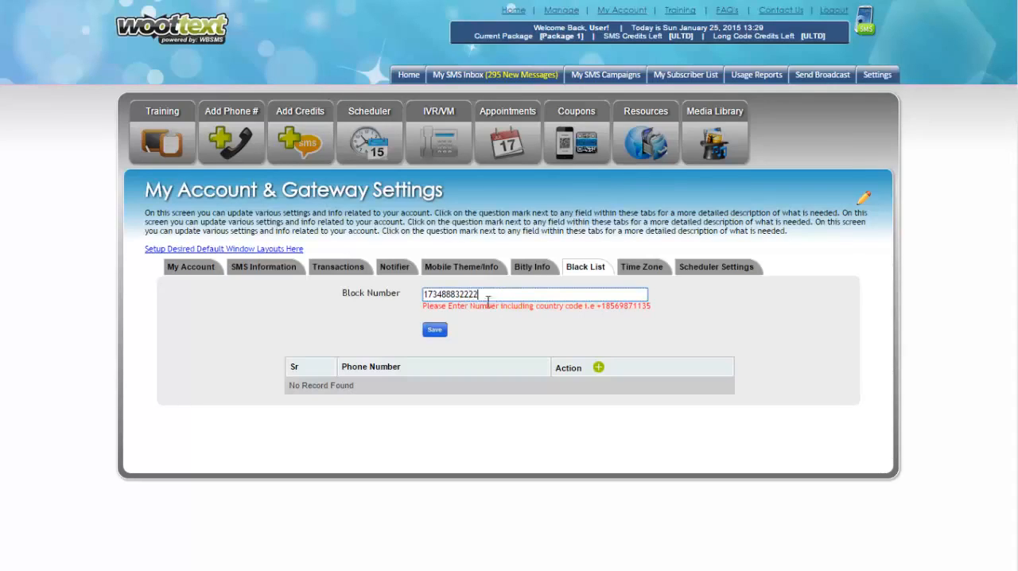
pyautogui.click(439, 331)
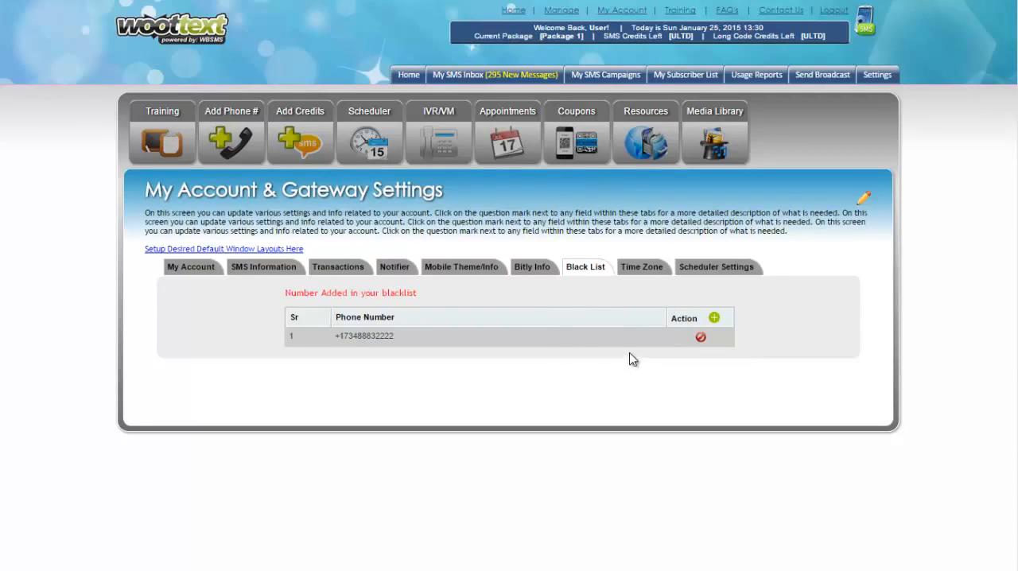
pyautogui.click(701, 338)
pyautogui.click(541, 81)
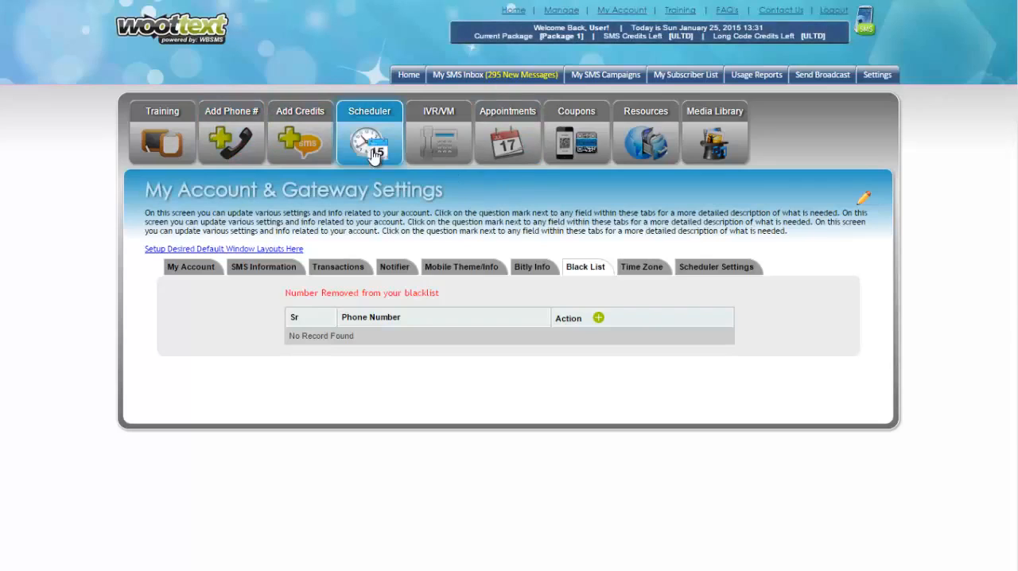
# Look through the Time Zone settings and their list of selectable time zones
pyautogui.click(644, 269)
pyautogui.scroll(-3, 614, 282)
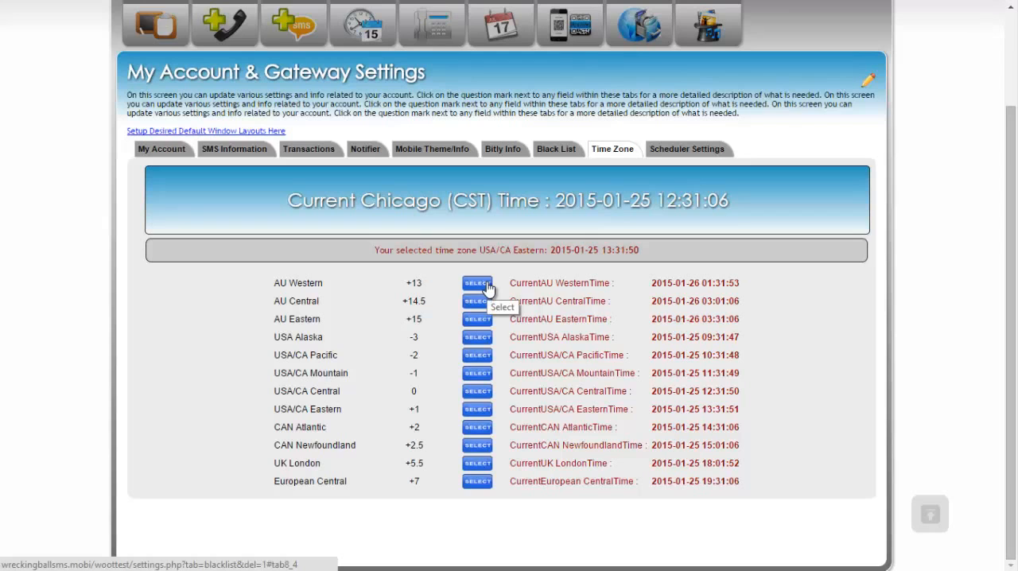
pyautogui.scroll(2, 722, 283)
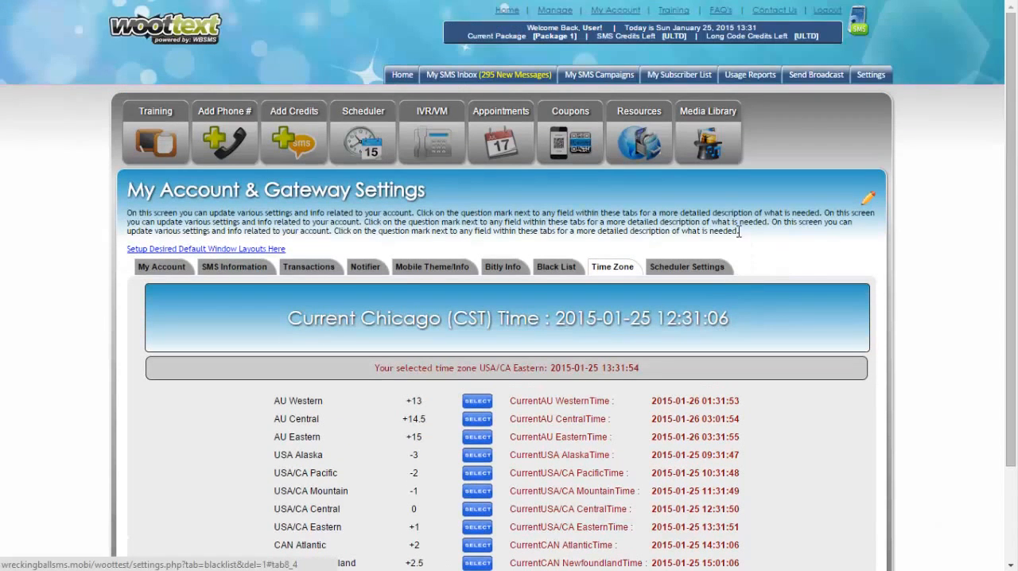
pyautogui.scroll(-2, 739, 231)
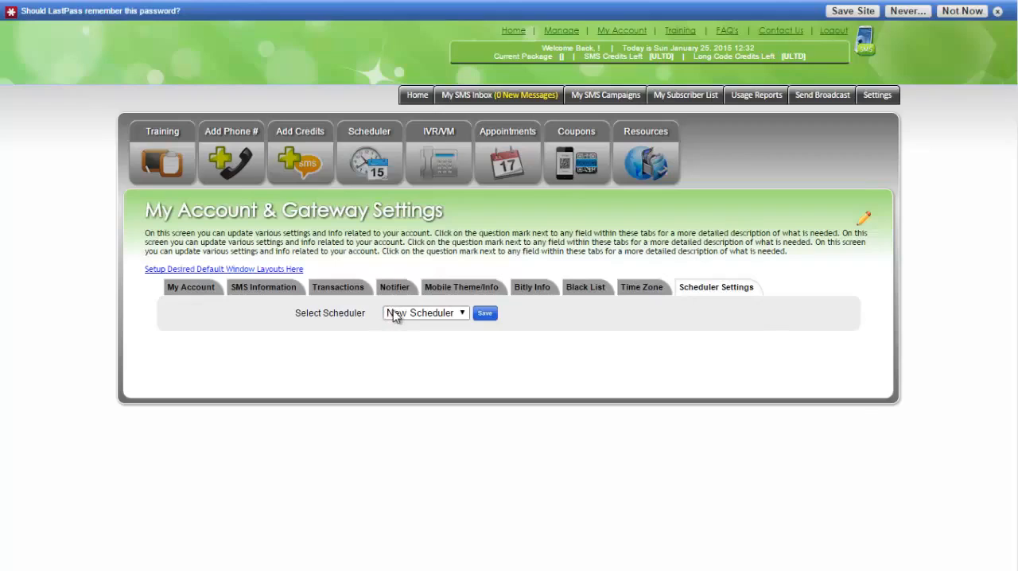
# Choose New Scheduler as the scheduler in the Scheduler Settings
pyautogui.click(420, 315)
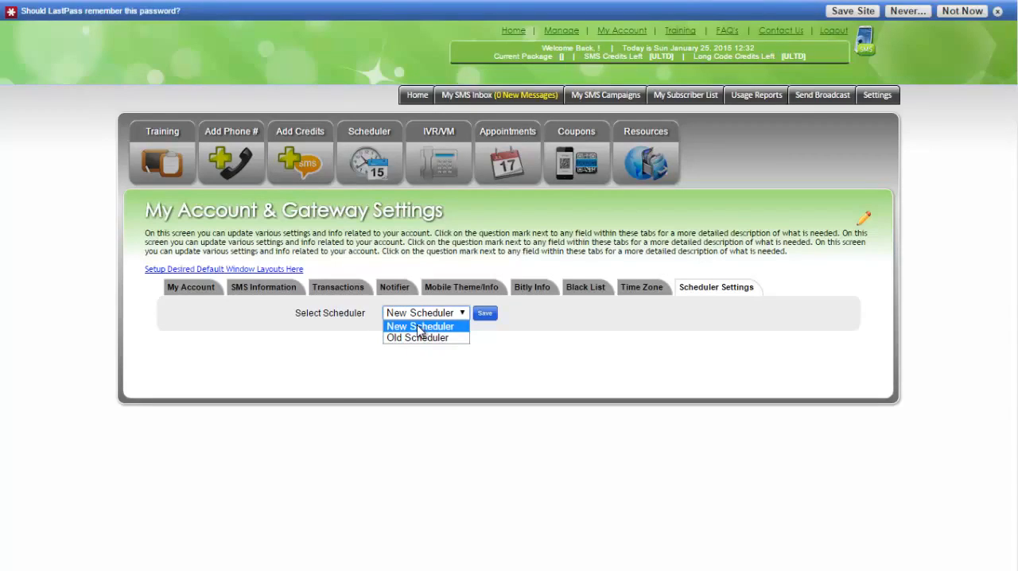
pyautogui.click(423, 329)
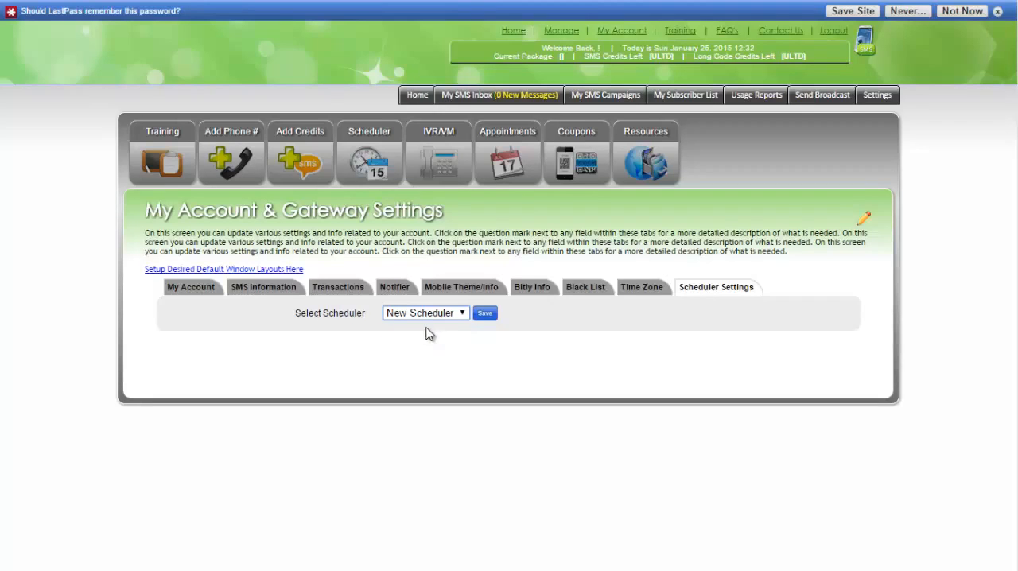
# Save the New Scheduler selection in the Scheduler Settings and open the Scheduler
pyautogui.click(484, 313)
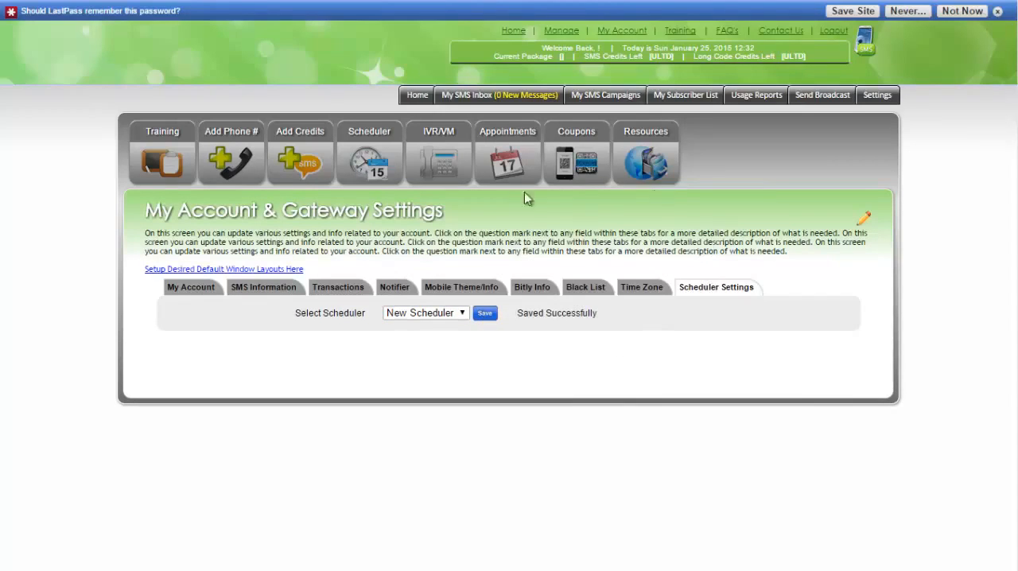
pyautogui.click(366, 156)
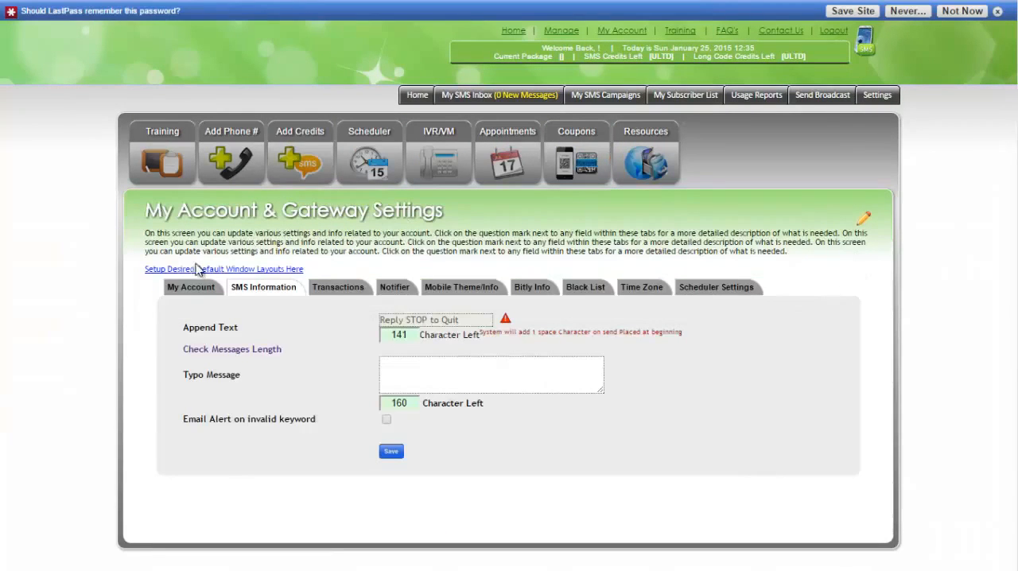
# Open the default window layout setup and look through its resizable windows, from the Campaign Window to the Campaign Notes Window
pyautogui.click(204, 271)
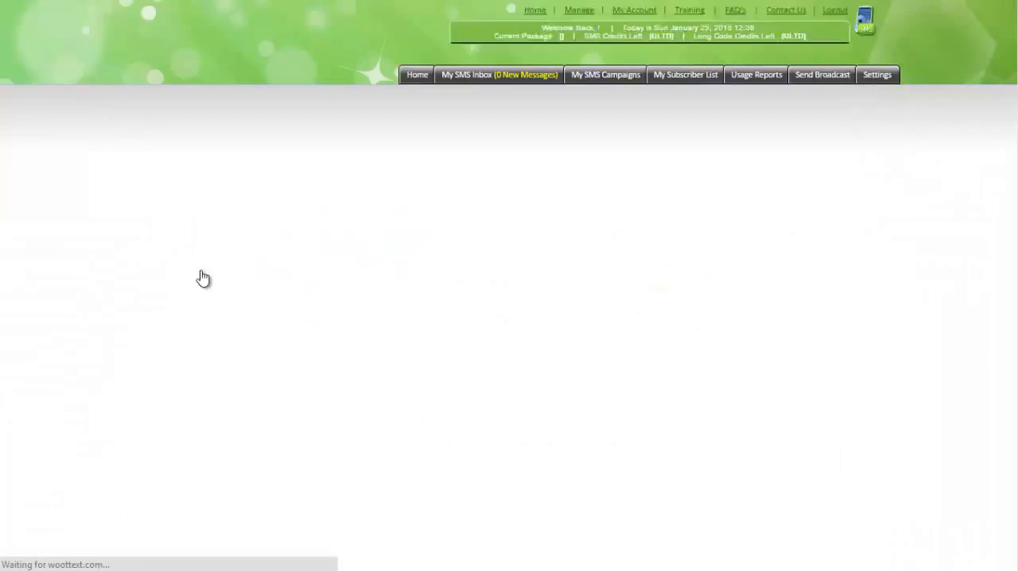
pyautogui.scroll(-5, 875, 253)
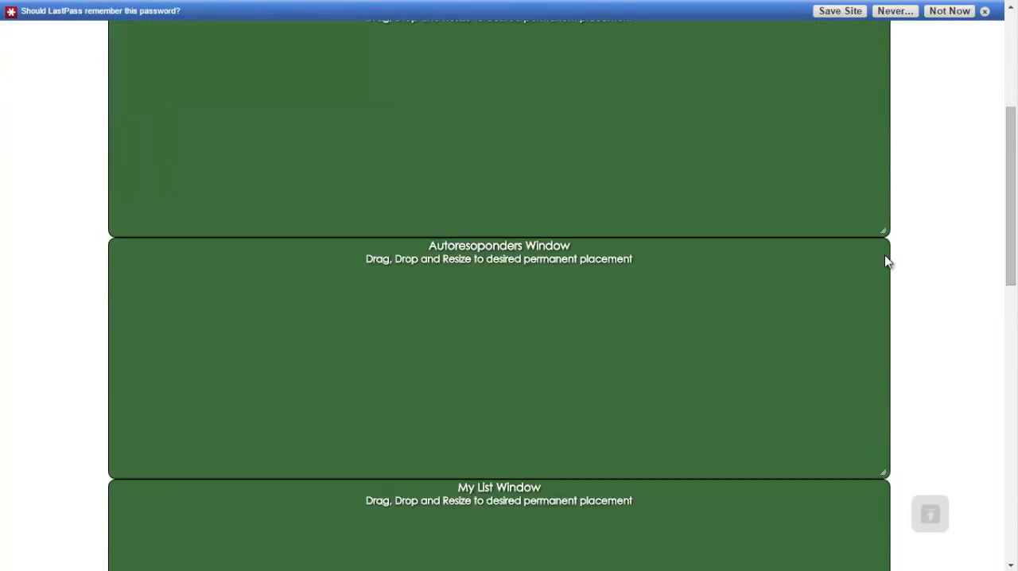
pyautogui.scroll(5, 887, 261)
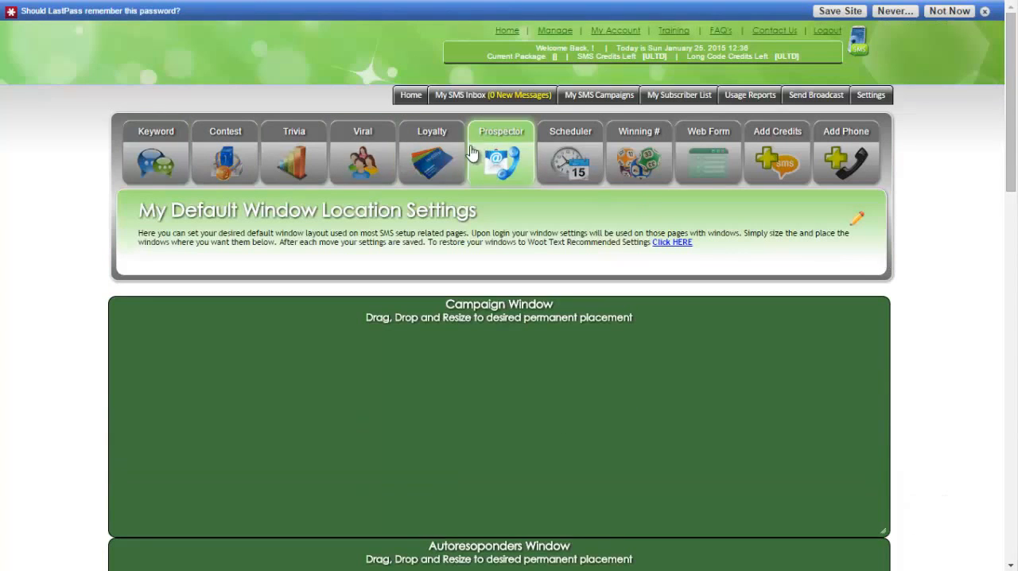
pyautogui.scroll(-10, 562, 270)
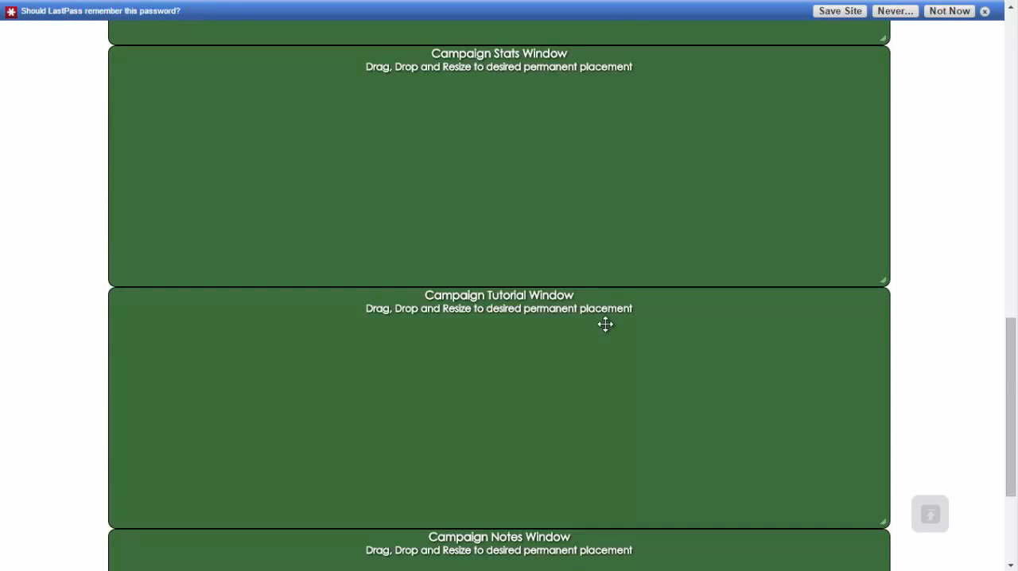
pyautogui.scroll(10, 597, 338)
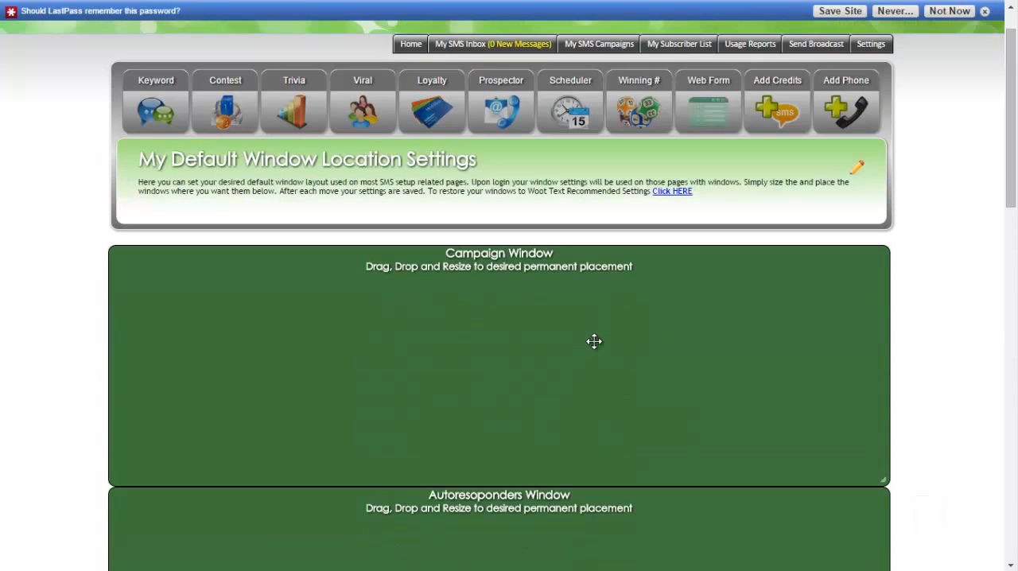
pyautogui.scroll(-10, 603, 301)
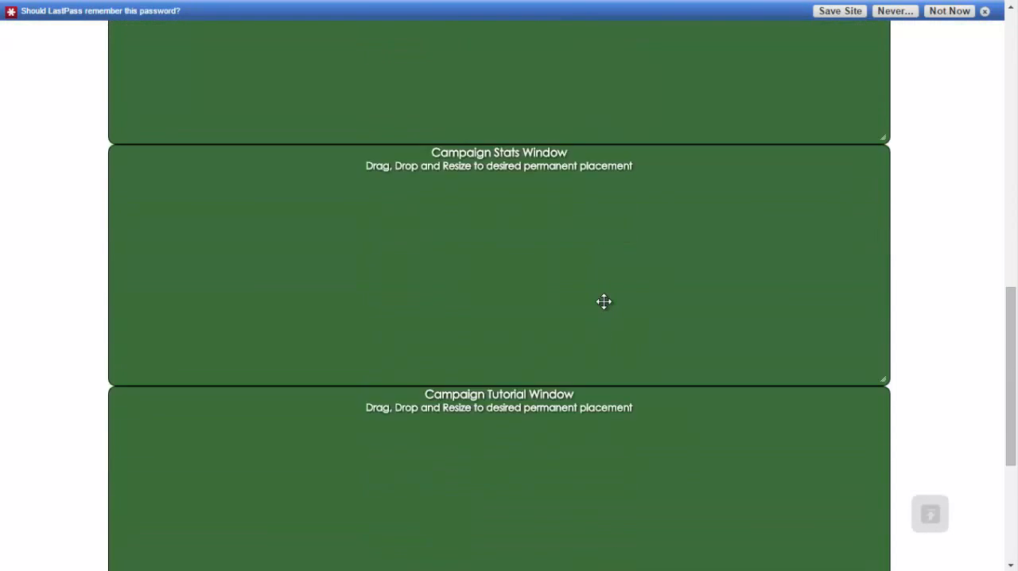
pyautogui.scroll(10, 604, 301)
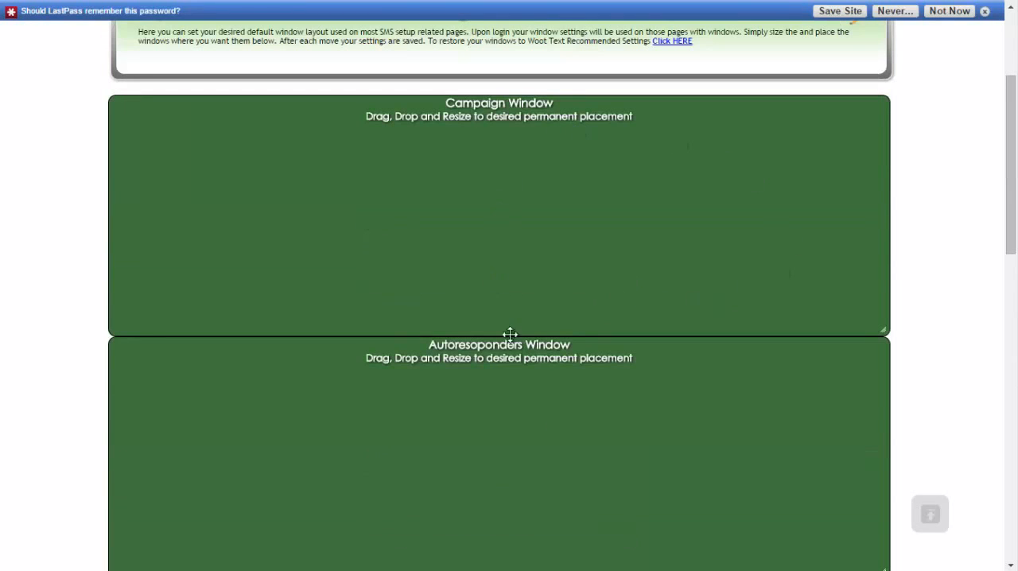
pyautogui.moveTo(561, 416); pyautogui.dragTo(561, 420)
pyautogui.scroll(3, 518, 275)
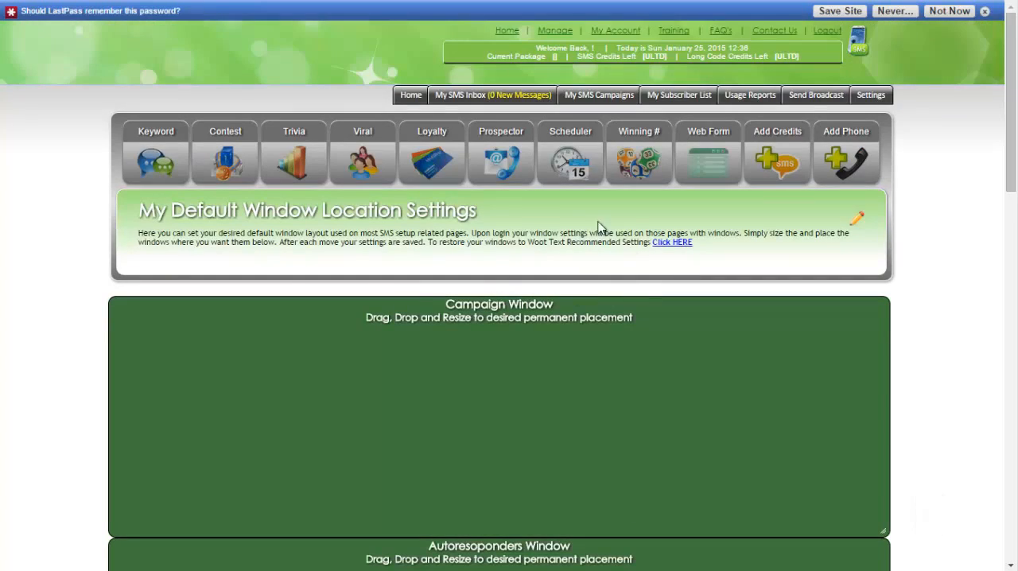
# Shrink the Campaign Window to about half the layout's width and slightly reduce its height in the default window layout
pyautogui.scroll(-10, 591, 340)
pyautogui.scroll(10, 620, 353)
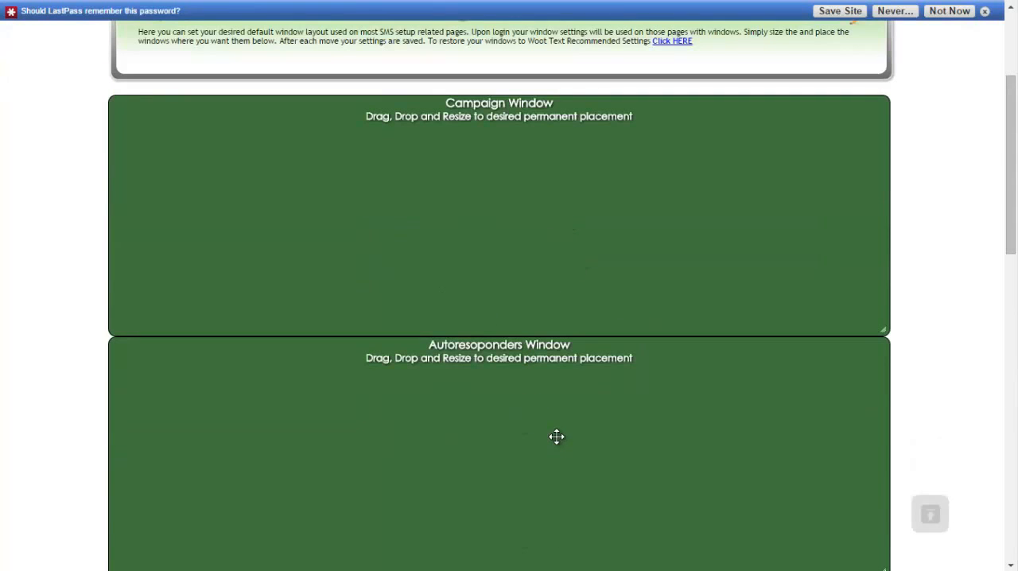
pyautogui.moveTo(883, 331); pyautogui.dragTo(486, 315)
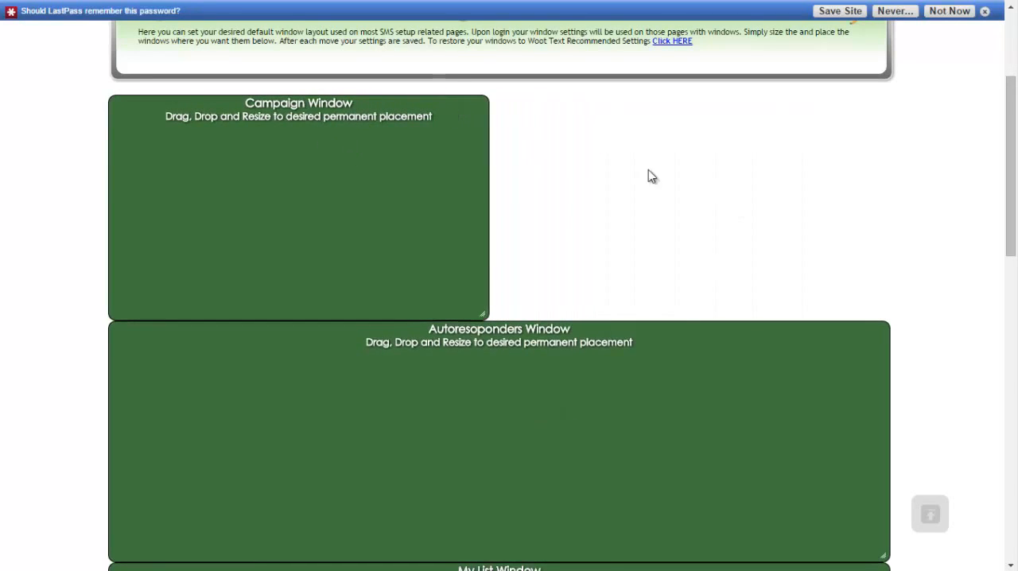
pyautogui.scroll(3, 614, 275)
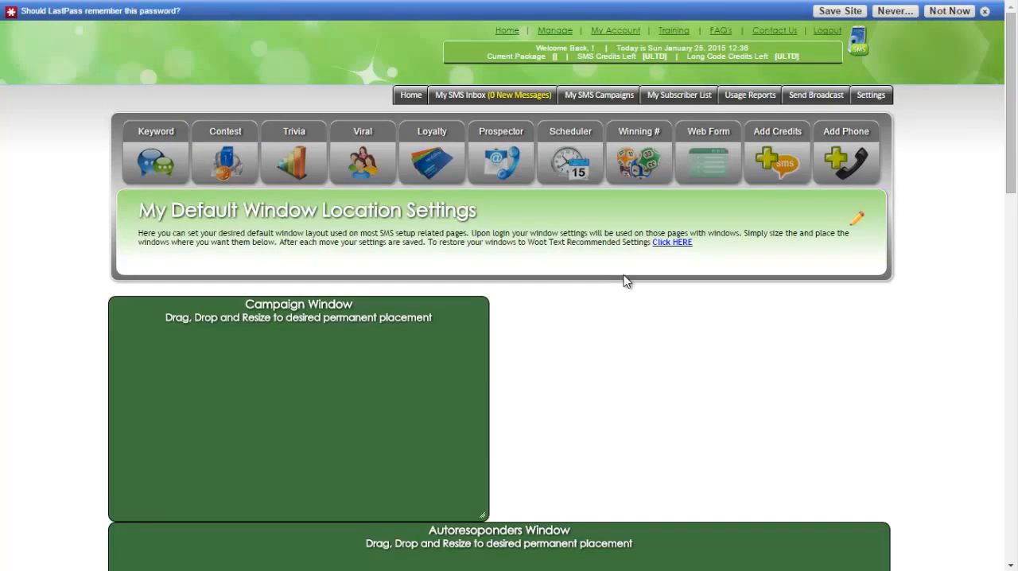